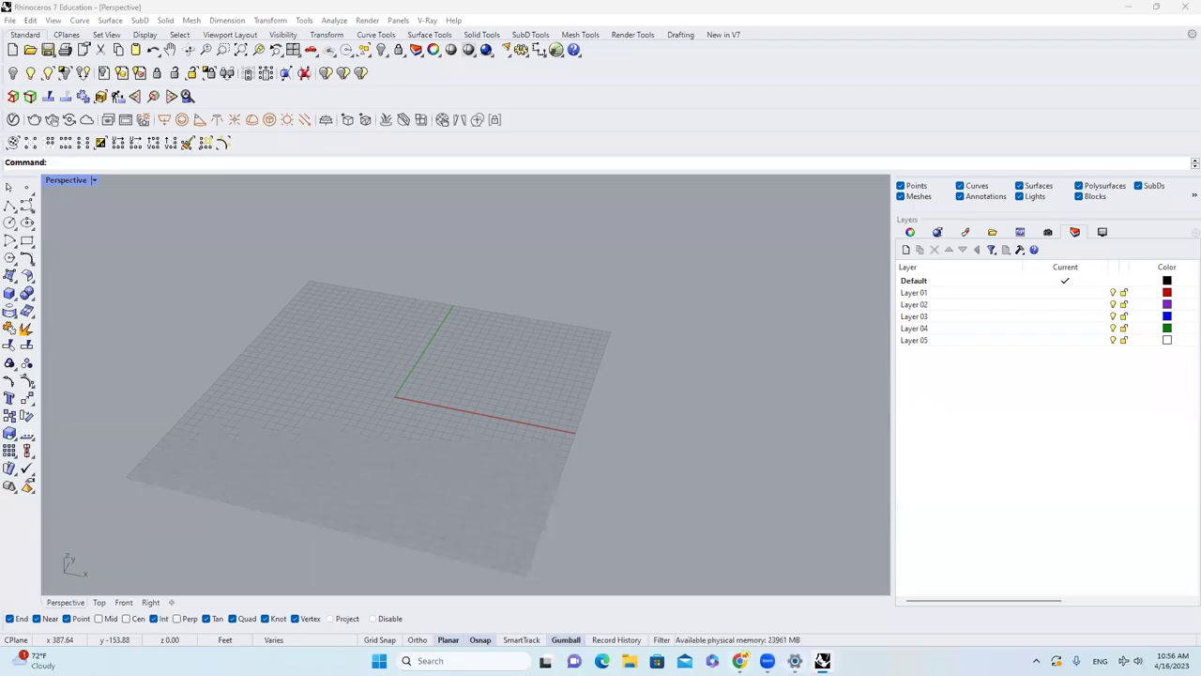
# Switch to the browser to examine the Centre Pompidou-Metz reference photos, and return to Rhino.
pyautogui.hotkey('alt', 'Tab')
pyautogui.press('super+Up')
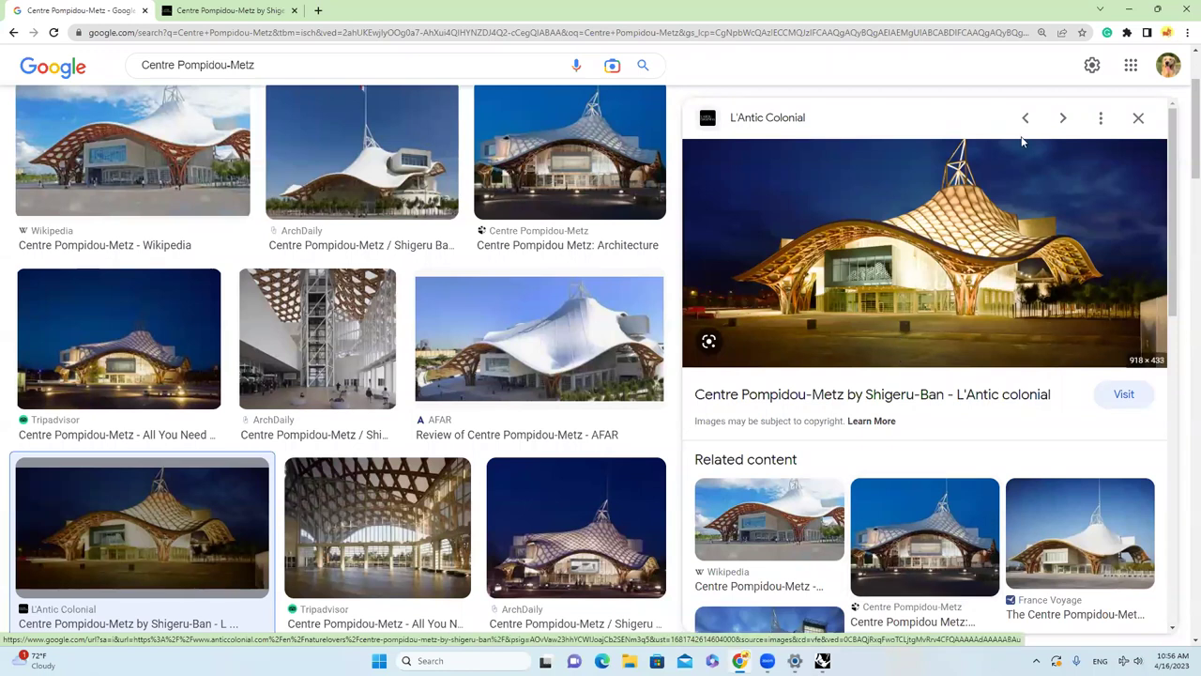
pyautogui.click(1124, 13)
pyautogui.hotkey('alt', 'Tab')
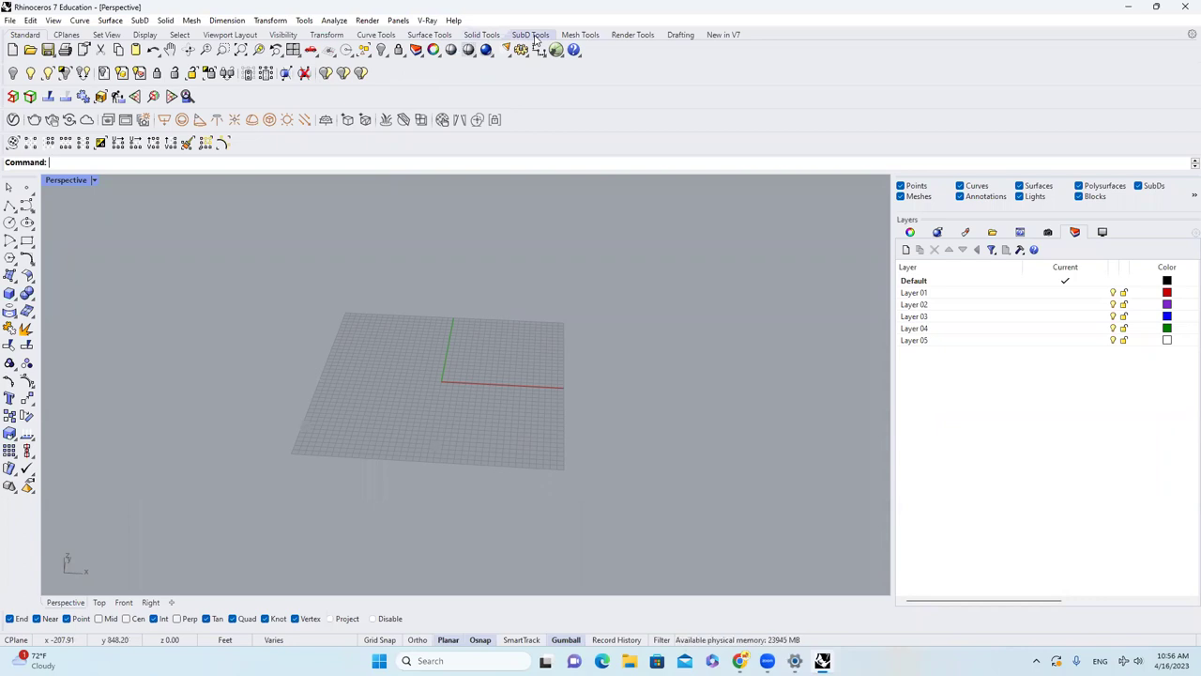
# Create a rectangular SubD plane with 2 × 2 faces across the construction grid and subdivide it twice.
pyautogui.click(481, 34)
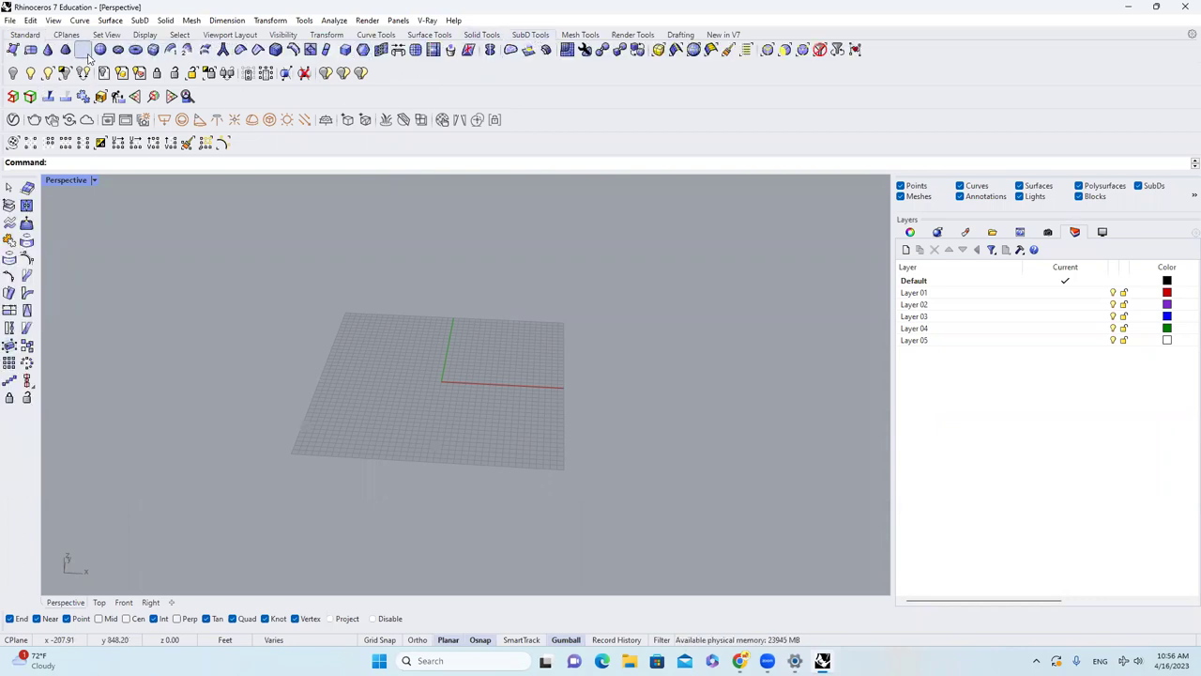
pyautogui.click(33, 54)
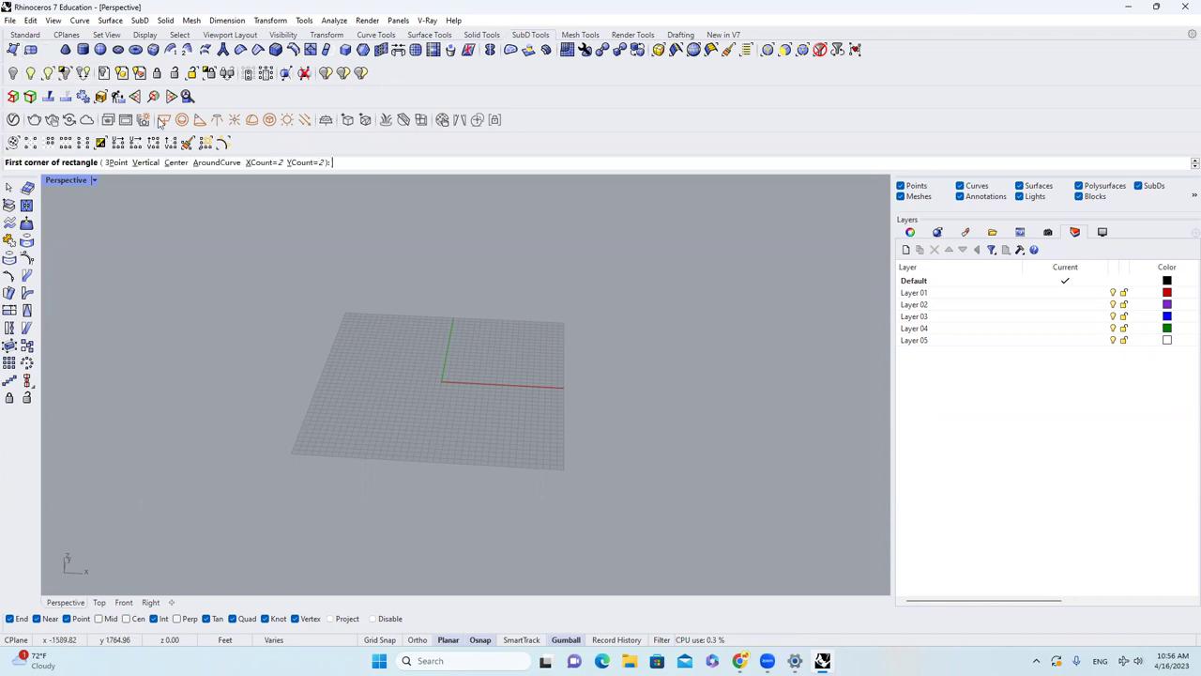
pyautogui.click(361, 392)
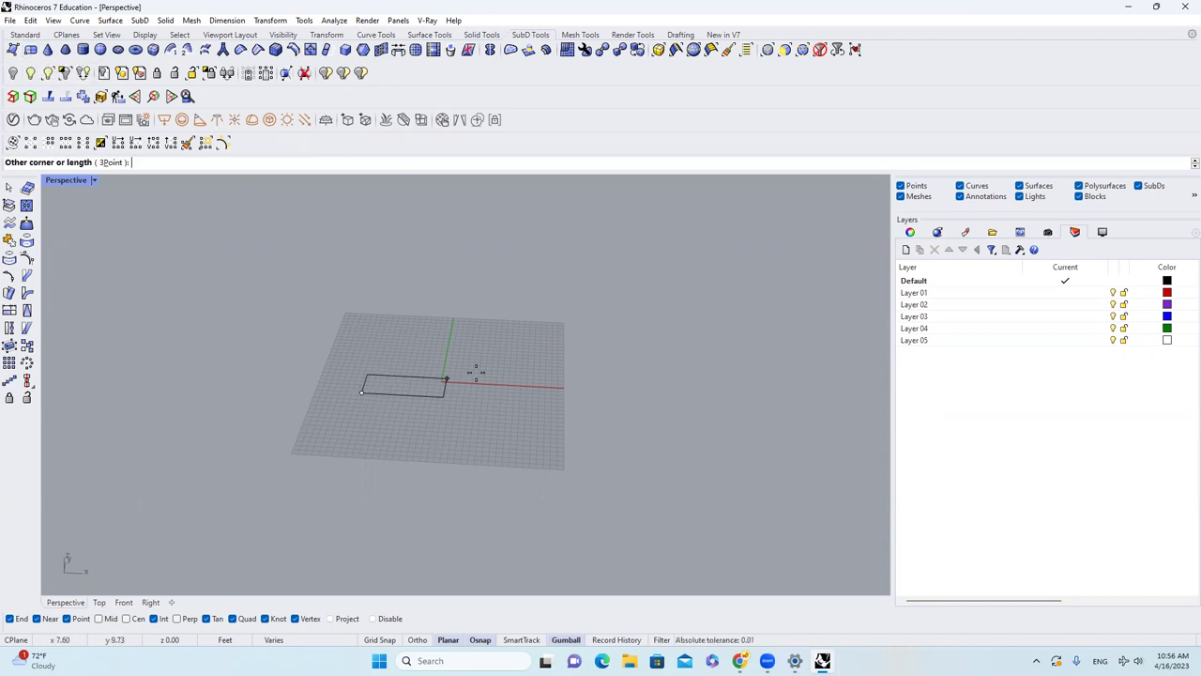
pyautogui.click(542, 333)
pyautogui.click(516, 353)
pyautogui.scroll(5, 507, 355)
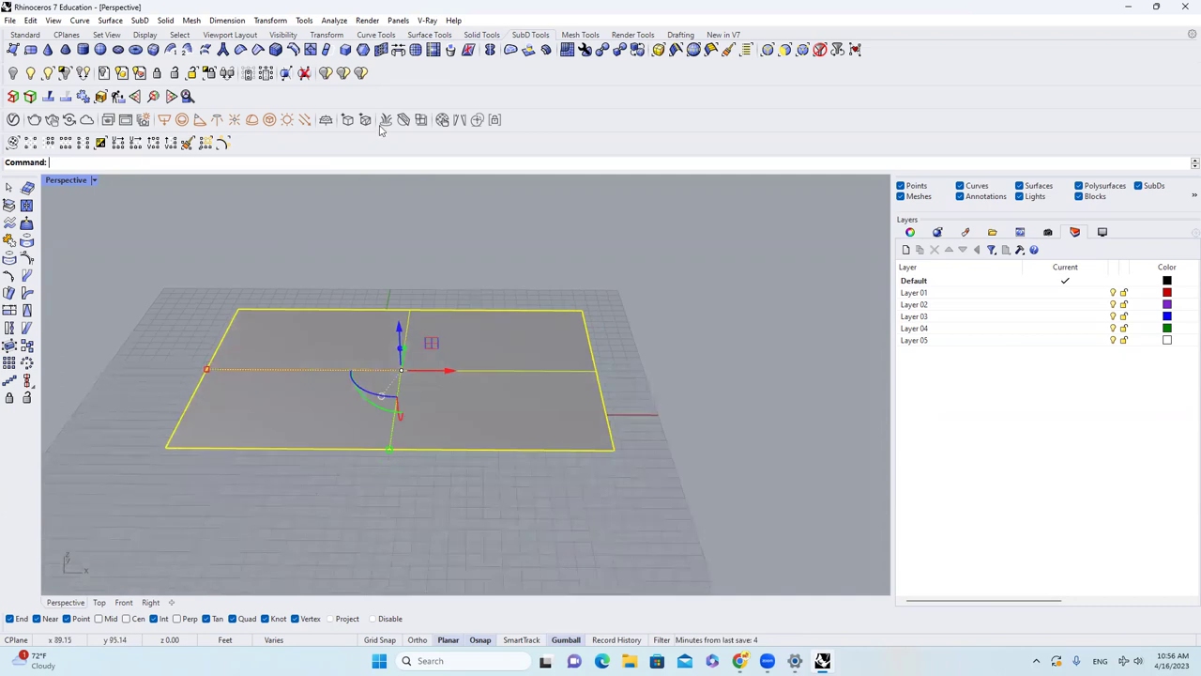
pyautogui.click(415, 51)
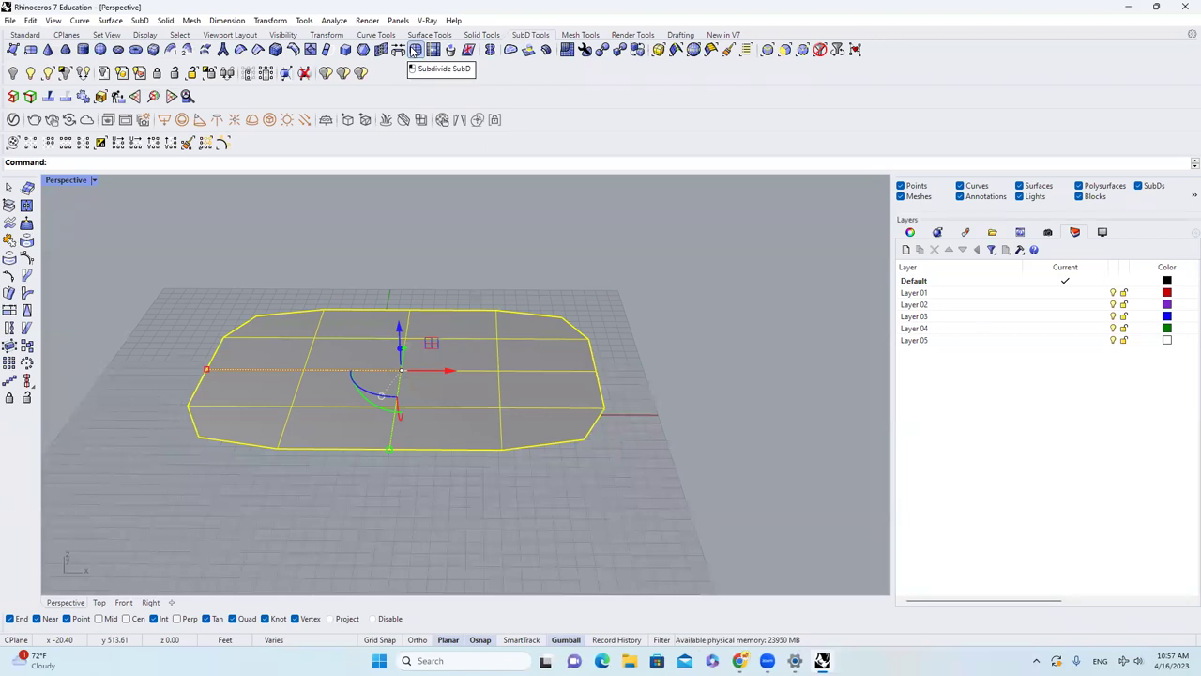
pyautogui.click(414, 50)
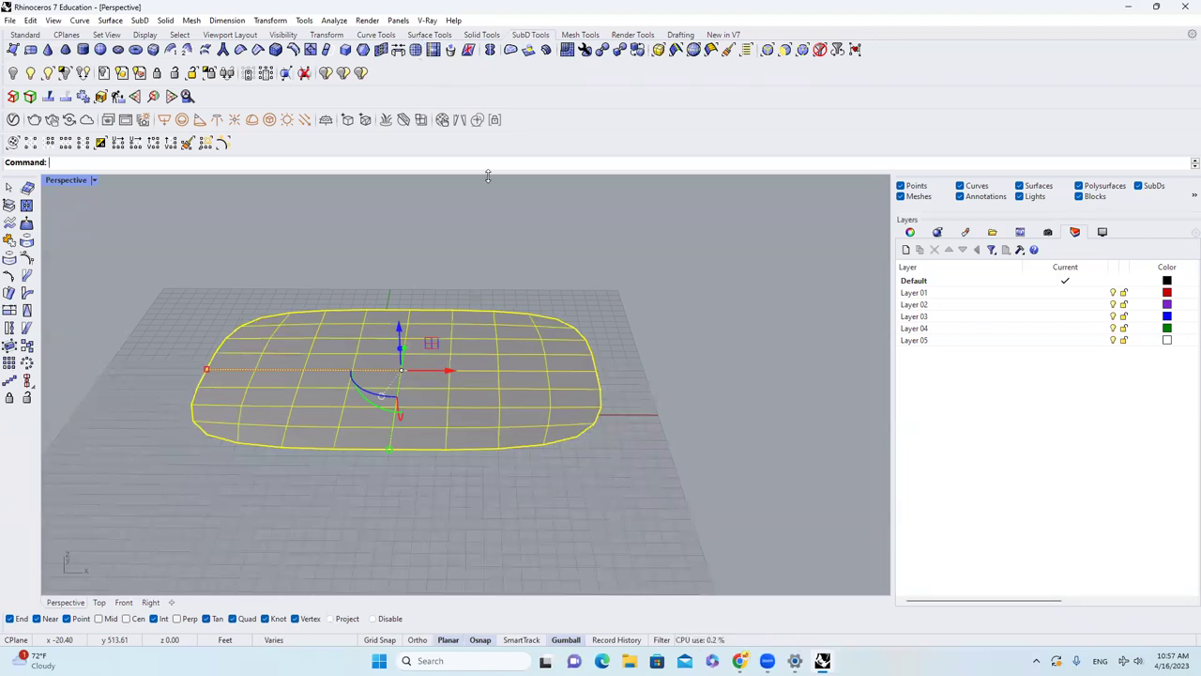
# Raise the subdivided SubD plane vertically above the construction grid.
pyautogui.moveTo(520, 296); pyautogui.dragTo(455, 420, button='right')
pyautogui.press('Escape')
pyautogui.click(445, 341)
pyautogui.moveTo(445, 341); pyautogui.dragTo(410, 333, button='right')
pyautogui.moveTo(410, 333); pyautogui.dragTo(436, 255)
pyautogui.click(436, 262)
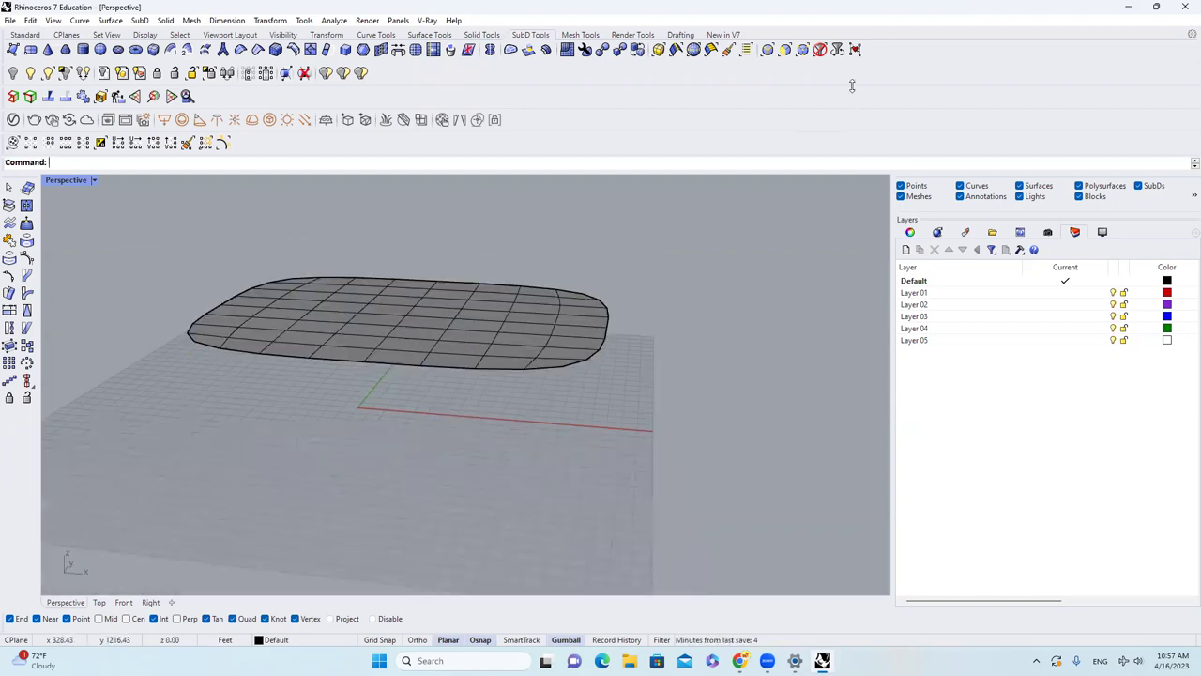
# Restrict selection to faces and raise a block of six faces near one end of the SubD plane into a bump.
pyautogui.click(785, 50)
pyautogui.moveTo(404, 300); pyautogui.dragTo(268, 324, button='right')
pyautogui.click(269, 323)
pyautogui.scroll(6, 279, 306)
pyautogui.keyDown('shift'); pyautogui.click(291, 307); pyautogui.keyUp('shift')
pyautogui.keyDown('shift'); pyautogui.click(319, 283); pyautogui.keyUp('shift')
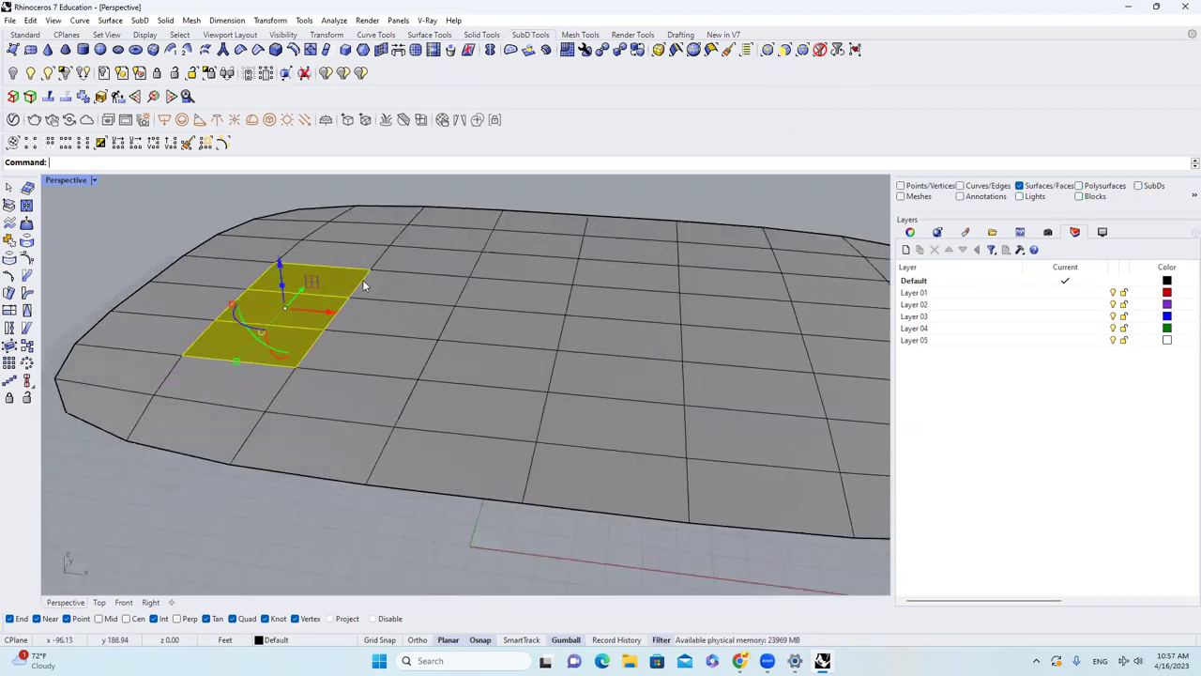
pyautogui.keyDown('shift'); pyautogui.click(369, 283); pyautogui.keyUp('shift')
pyautogui.keyDown('shift'); pyautogui.click(378, 315); pyautogui.keyUp('shift')
pyautogui.keyDown('shift'); pyautogui.click(388, 346); pyautogui.keyUp('shift')
pyautogui.scroll(-6, 514, 311)
pyautogui.moveTo(531, 271); pyautogui.dragTo(432, 268, button='right')
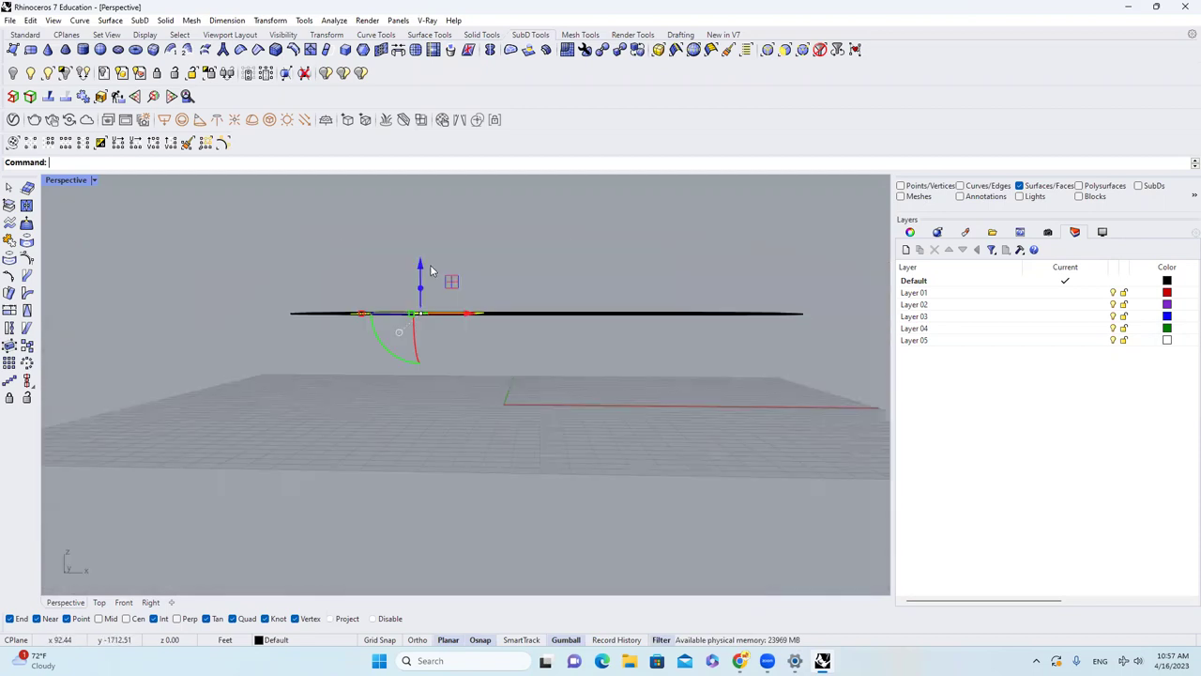
pyautogui.moveTo(424, 265); pyautogui.dragTo(424, 199)
pyautogui.moveTo(525, 282); pyautogui.dragTo(636, 288, button='right')
pyautogui.press('Escape')
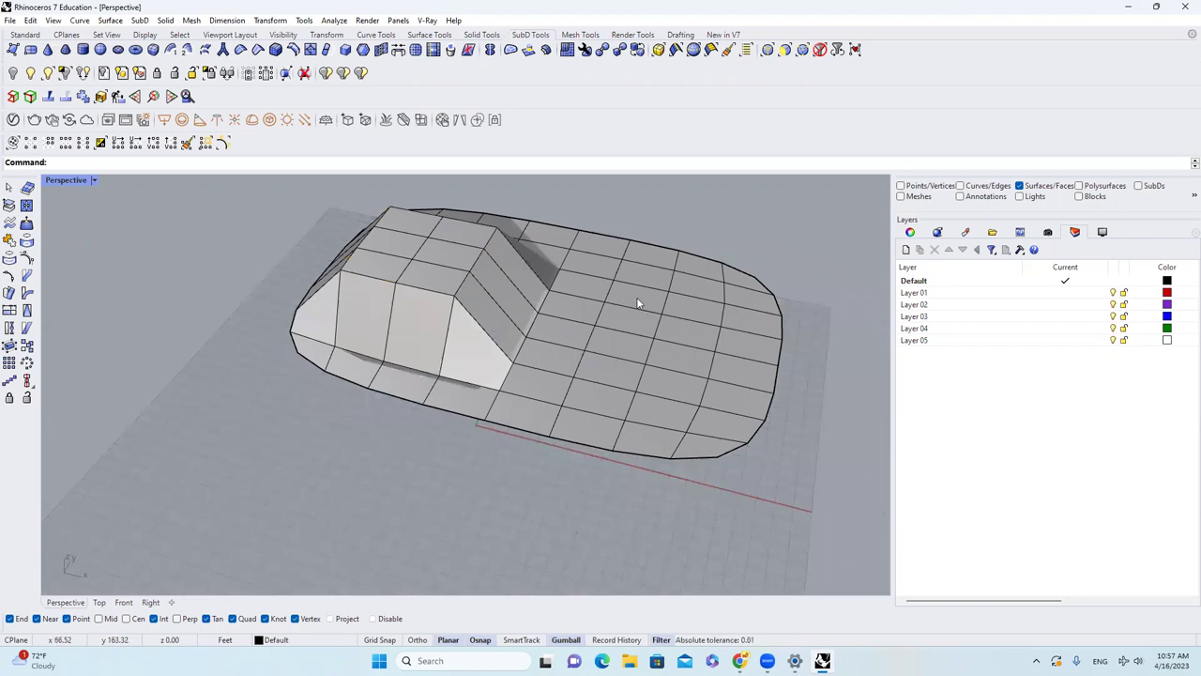
# Lower a block of faces on the opposite half of the SubD plane to form a recess.
pyautogui.keyDown('shift'); pyautogui.click(643, 319); pyautogui.keyUp('shift')
pyautogui.keyDown('shift'); pyautogui.click(694, 315); pyautogui.keyUp('shift')
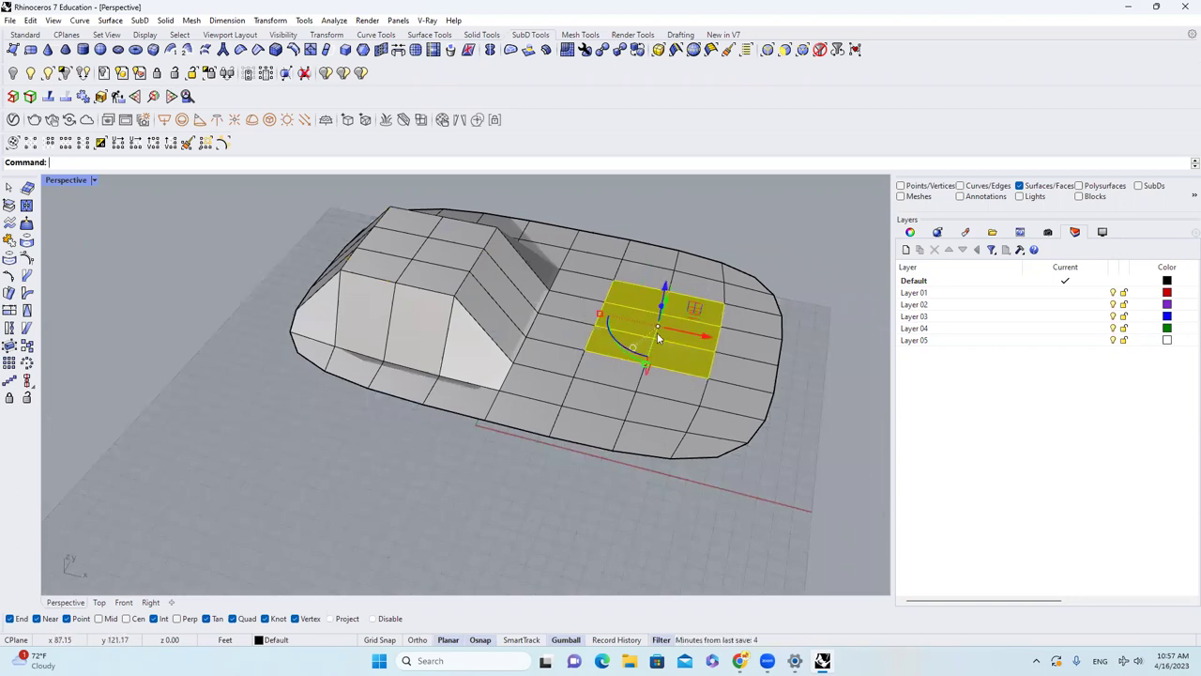
pyautogui.moveTo(659, 331); pyautogui.dragTo(662, 281, button='right')
pyautogui.moveTo(664, 281); pyautogui.dragTo(661, 311)
pyautogui.moveTo(685, 281); pyautogui.dragTo(661, 238, button='right')
pyautogui.click(660, 243)
pyautogui.scroll(4, 687, 327)
pyautogui.moveTo(687, 326); pyautogui.dragTo(672, 407, button='right')
pyautogui.scroll(-6, 565, 347)
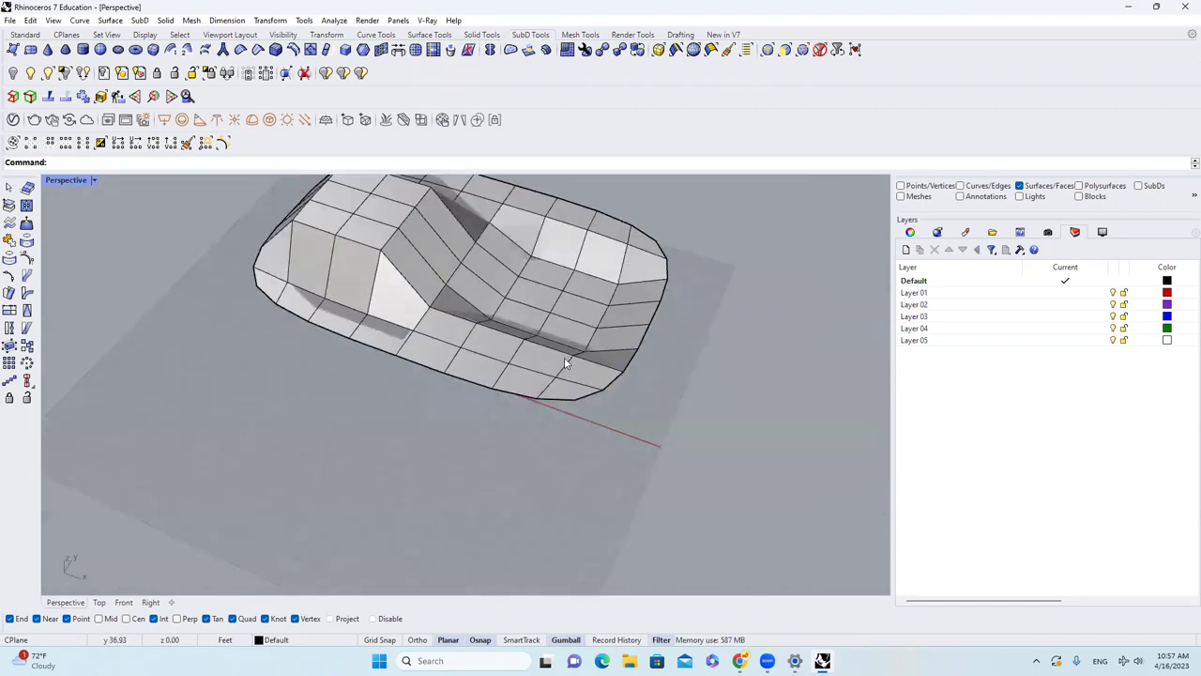
pyautogui.scroll(8, 555, 310)
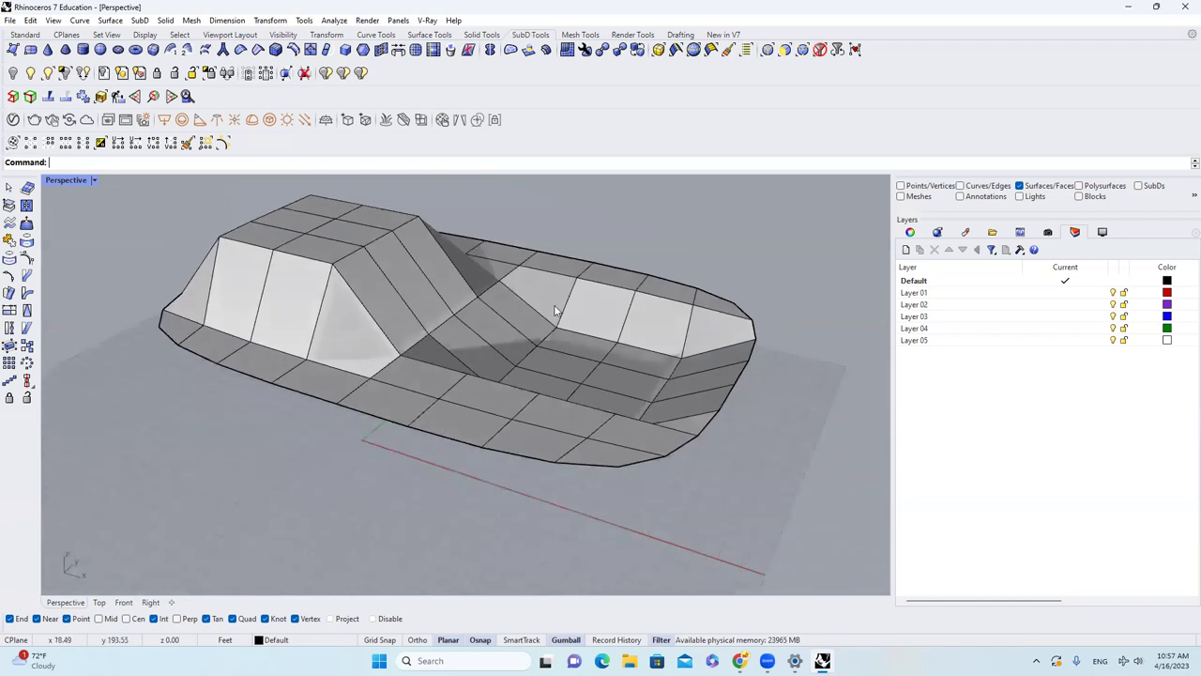
pyautogui.scroll(-2, 555, 324)
pyautogui.moveTo(556, 330); pyautogui.dragTo(560, 317, button='right')
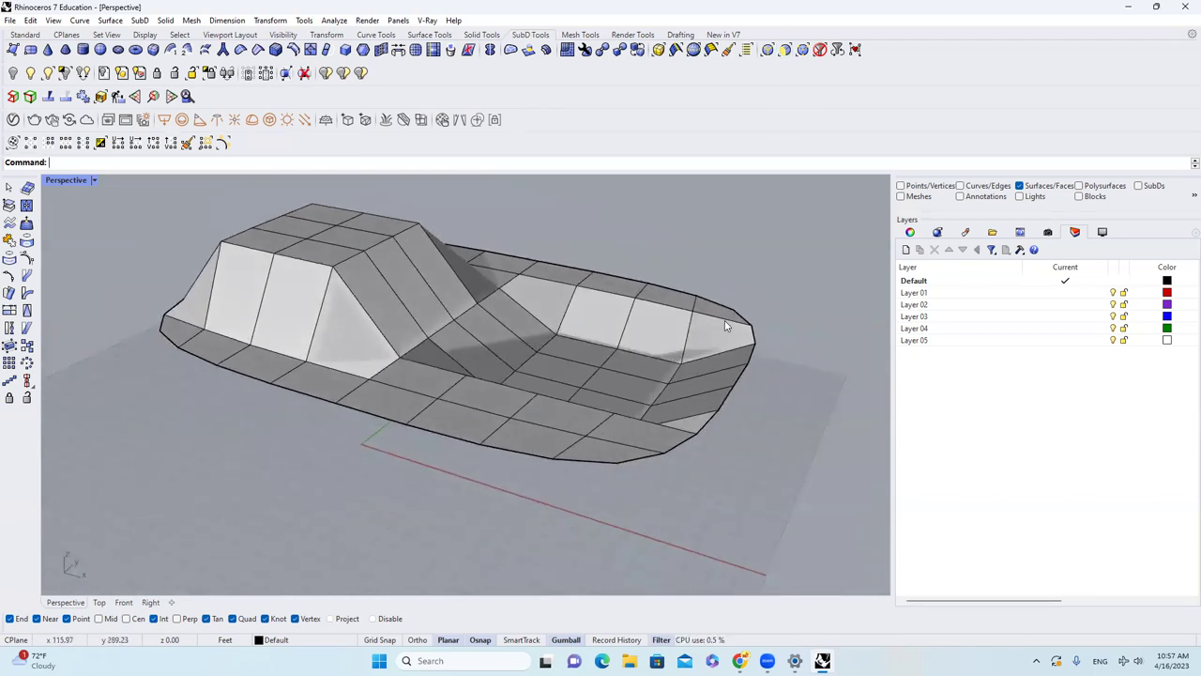
# Extrude three faces downward into columns, one from the recess floor and two from the flat areas near the rim.
pyautogui.moveTo(723, 330); pyautogui.dragTo(652, 435, button='right')
pyautogui.scroll(3, 673, 359)
pyautogui.click(621, 400)
pyautogui.scroll(-4, 643, 385)
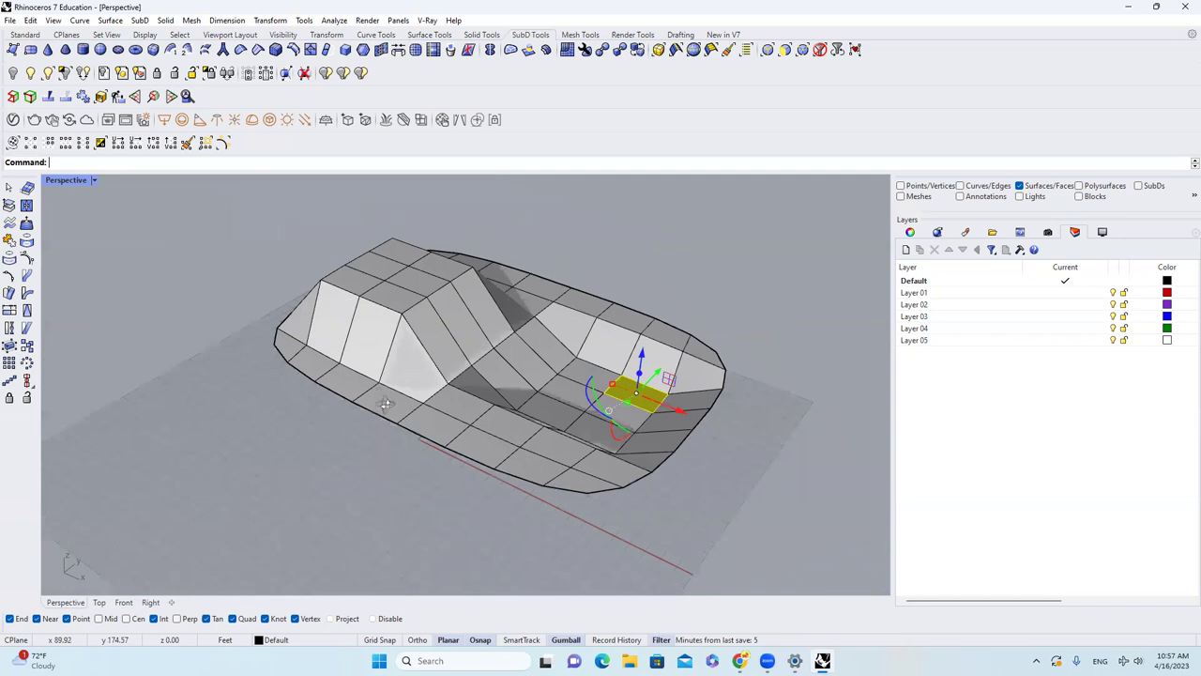
pyautogui.moveTo(642, 385); pyautogui.dragTo(638, 422, button='right')
pyautogui.scroll(5, 447, 381)
pyautogui.moveTo(512, 373); pyautogui.dragTo(516, 349, button='right')
pyautogui.keyDown('ctrl'); pyautogui.keyDown('shift'); pyautogui.click(519, 449); pyautogui.keyUp('shift'); pyautogui.keyUp('ctrl')
pyautogui.scroll(-3, 519, 450)
pyautogui.moveTo(519, 450); pyautogui.dragTo(467, 418, button='right')
pyautogui.keyDown('ctrl'); pyautogui.keyDown('shift'); pyautogui.click(444, 449); pyautogui.keyUp('shift'); pyautogui.keyUp('ctrl')
pyautogui.scroll(-5, 677, 290)
pyautogui.moveTo(683, 292); pyautogui.dragTo(671, 234, button='right')
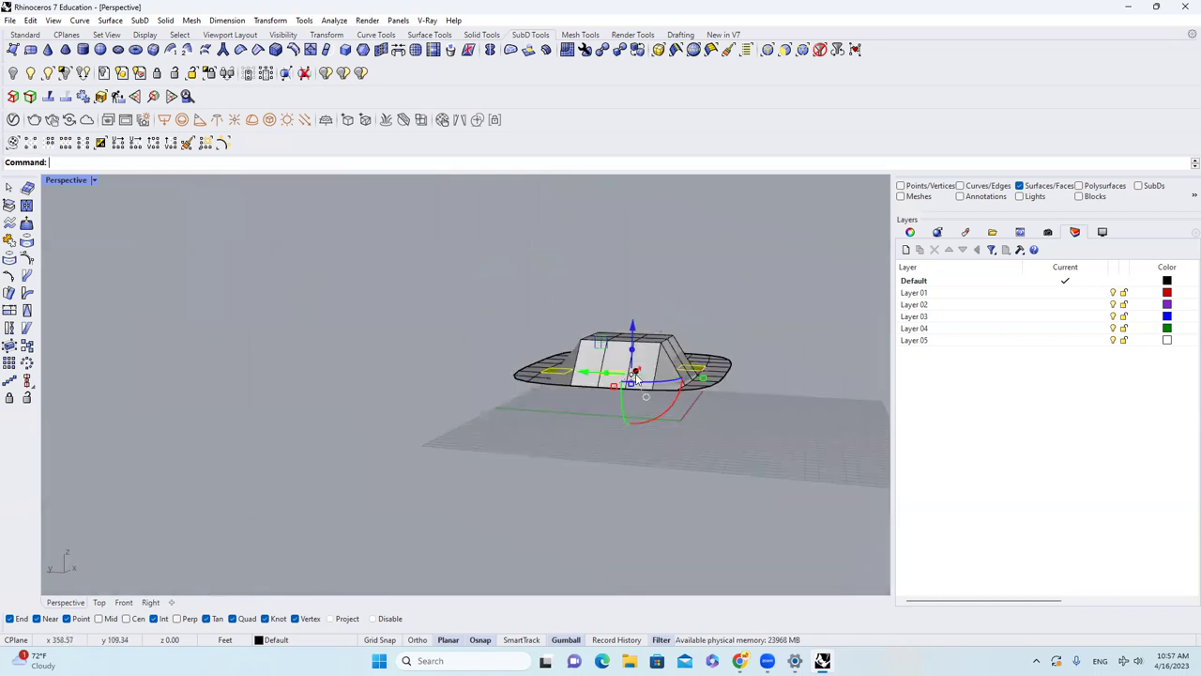
pyautogui.scroll(6, 655, 366)
pyautogui.moveTo(655, 366); pyautogui.dragTo(728, 347, button='right')
pyautogui.moveTo(616, 356); pyautogui.dragTo(680, 340, button='right')
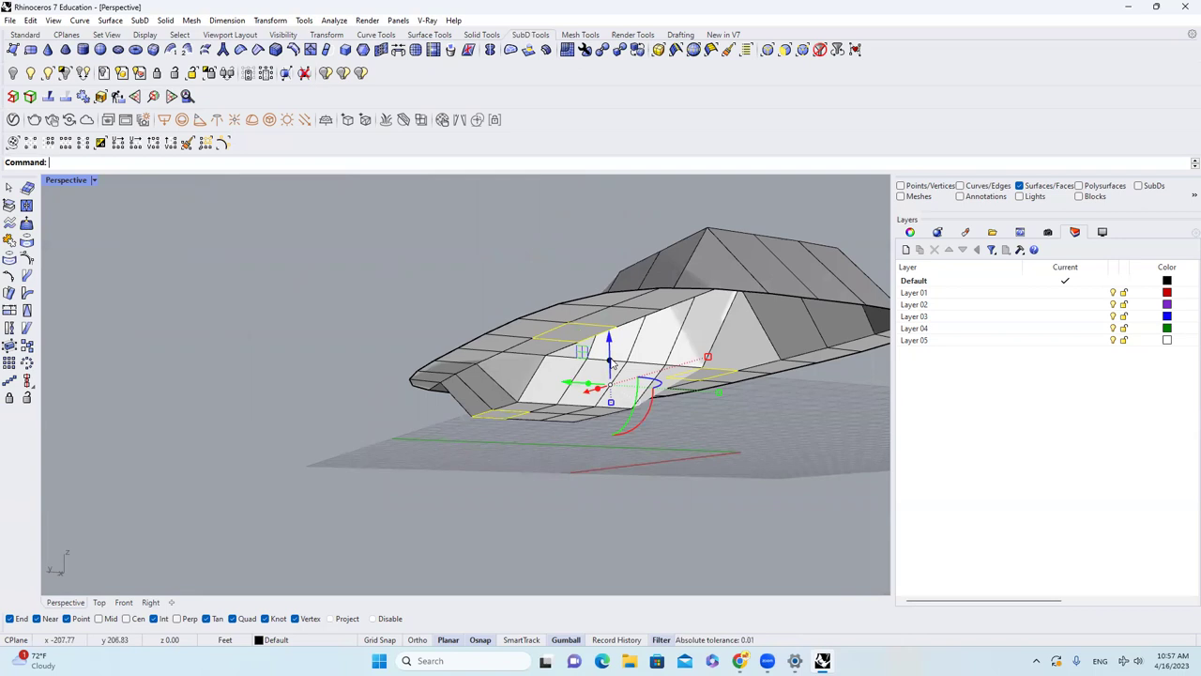
pyautogui.keyDown('ctrl'); pyautogui.moveTo(613, 363); pyautogui.dragTo(637, 531); pyautogui.keyUp('ctrl')
pyautogui.scroll(-4, 613, 383)
pyautogui.moveTo(613, 384); pyautogui.dragTo(744, 418, button='right')
pyautogui.scroll(4, 745, 419)
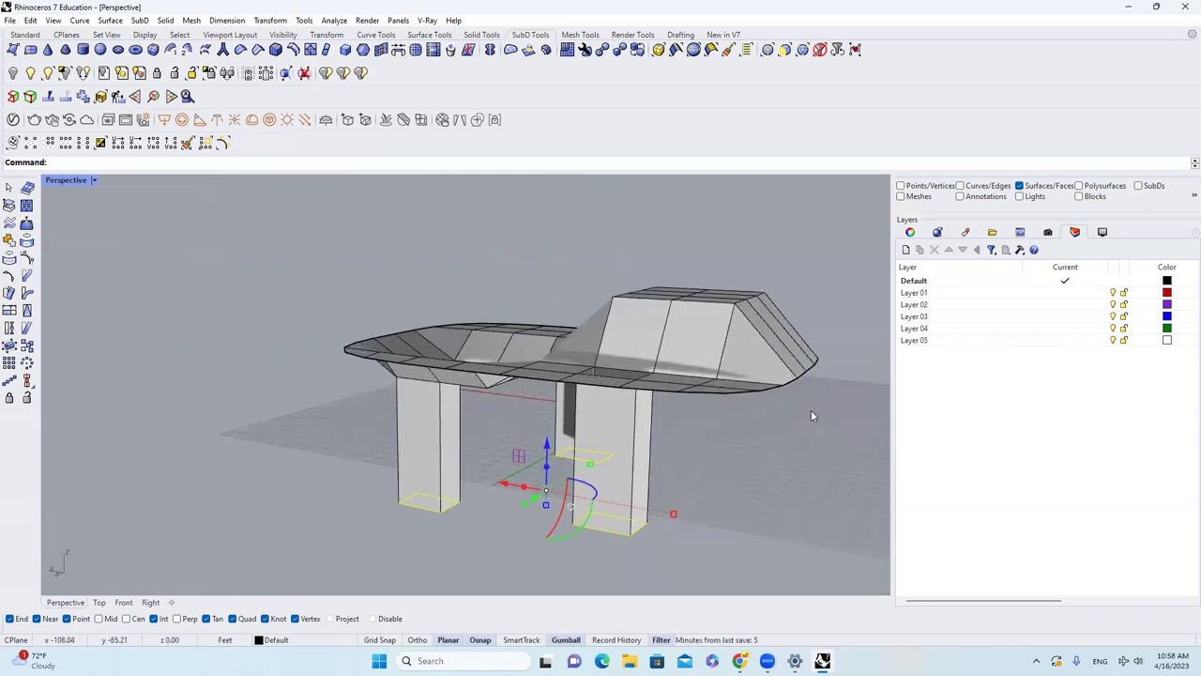
# Use SetPt to align the bottom faces of the three columns to one common Z height.
pyautogui.write('SEtpt')
pyautogui.press('Return')
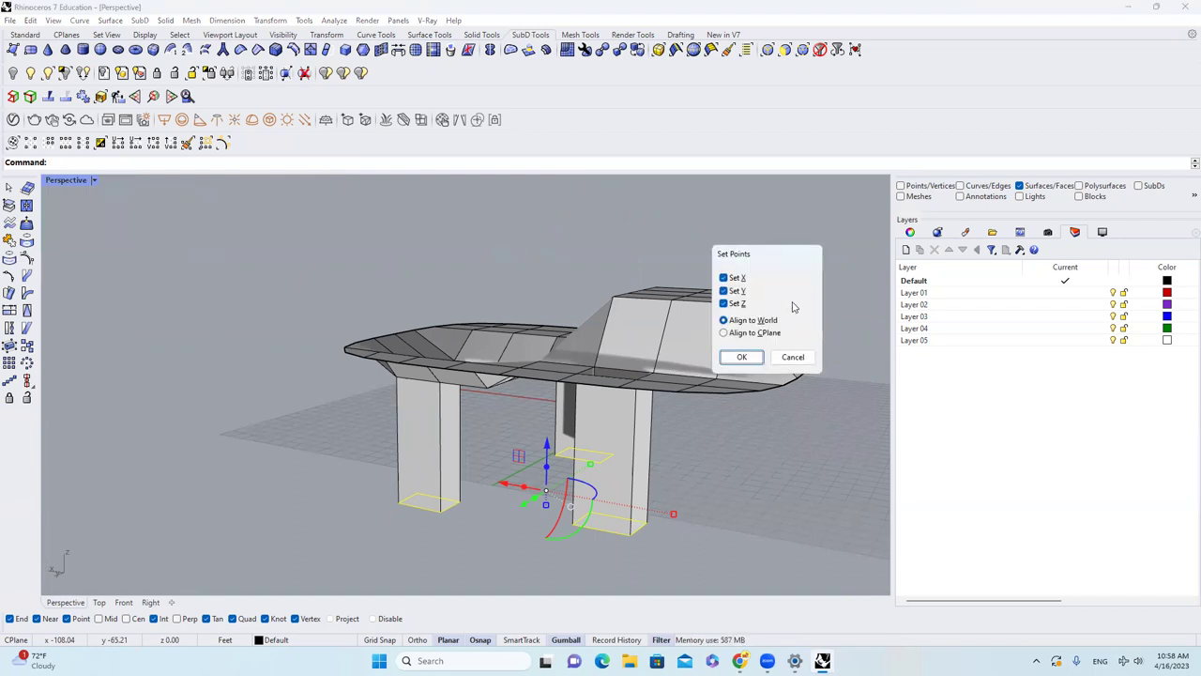
pyautogui.click(738, 292)
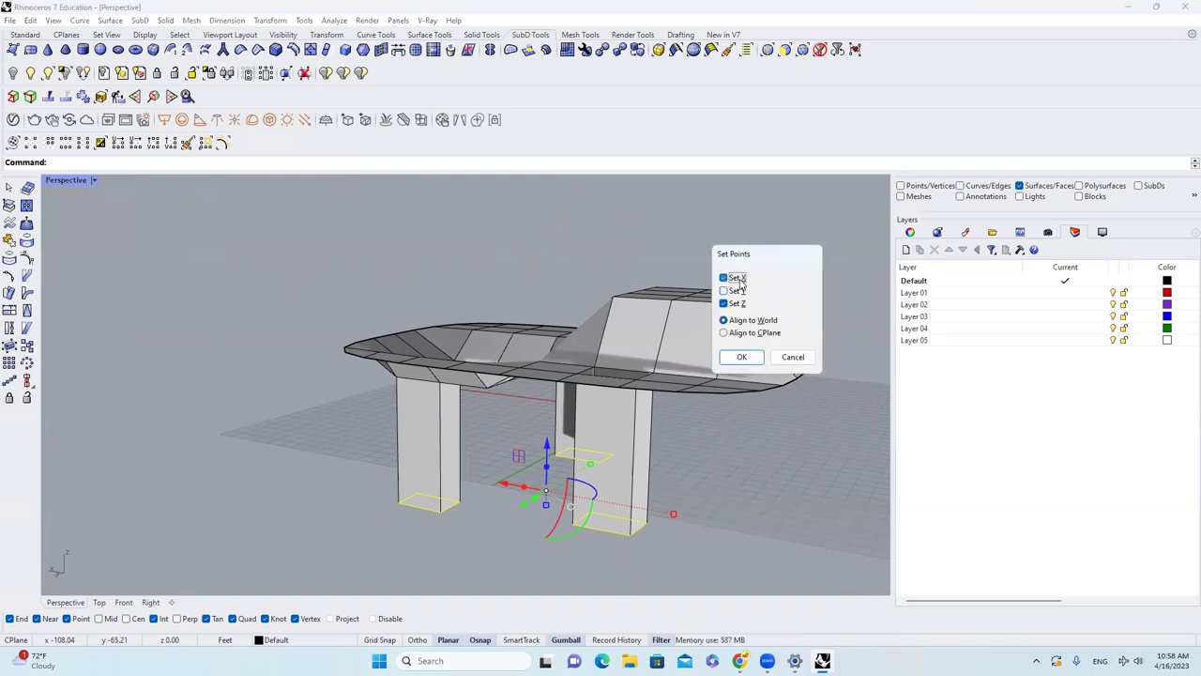
pyautogui.click(741, 357)
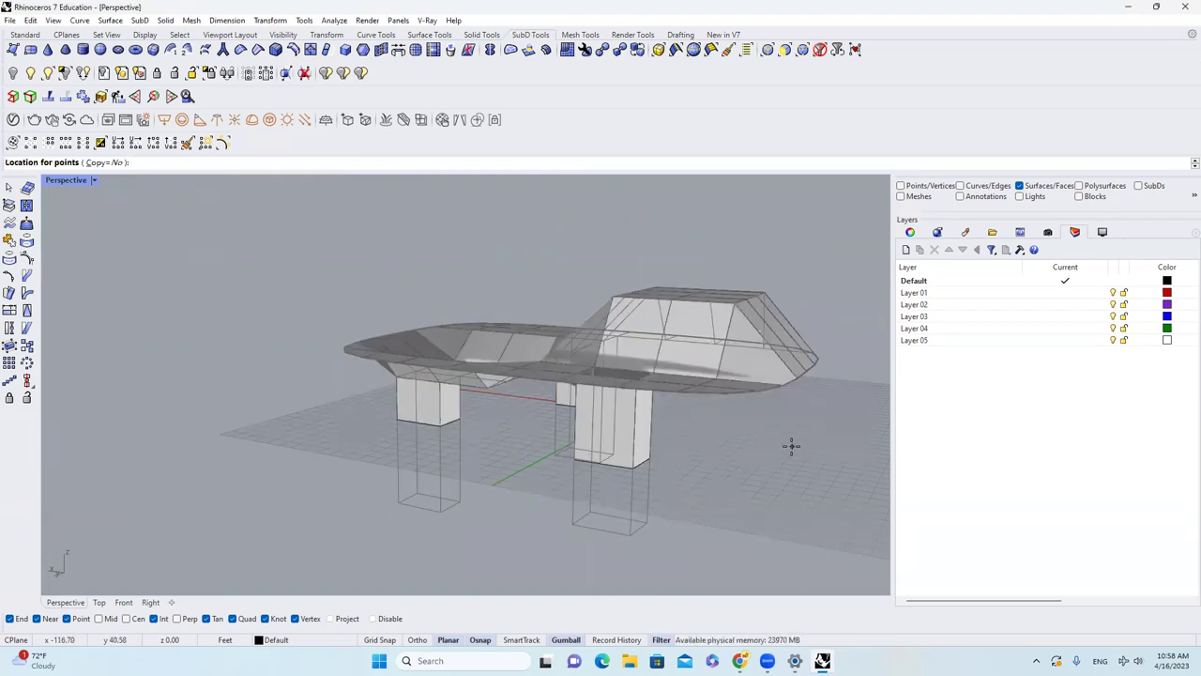
pyautogui.click(791, 447)
pyautogui.moveTo(791, 447); pyautogui.dragTo(779, 402, button='right')
pyautogui.moveTo(548, 367); pyautogui.dragTo(601, 371, button='right')
# Try moving part of the shell upward, and undo the move.
pyautogui.moveTo(202, 238); pyautogui.dragTo(778, 419)
pyautogui.moveTo(511, 314); pyautogui.dragTo(531, 261)
pyautogui.hotkey('ctrl', 'z')
# Preview the SubD shell in smooth display and return to the flat display.
pyautogui.moveTo(555, 427); pyautogui.dragTo(775, 409, button='right')
pyautogui.press('Tab')
pyautogui.scroll(5, 692, 398)
pyautogui.moveTo(693, 398); pyautogui.dragTo(474, 424, button='right')
pyautogui.press('Tab')
# Delete the bottom faces of the three columns and switch the SubD to smooth display.
pyautogui.scroll(3, 436, 430)
pyautogui.keyDown('ctrl'); pyautogui.keyDown('shift'); pyautogui.click(436, 431); pyautogui.keyUp('shift'); pyautogui.keyUp('ctrl')
pyautogui.scroll(-3, 443, 392)
pyautogui.moveTo(516, 383); pyautogui.dragTo(644, 405, button='right')
pyautogui.scroll(4, 585, 485)
pyautogui.keyDown('ctrl'); pyautogui.keyDown('shift'); pyautogui.click(583, 486); pyautogui.keyUp('shift'); pyautogui.keyUp('ctrl')
pyautogui.scroll(-2, 582, 486)
pyautogui.scroll(-2, 709, 392)
pyautogui.keyDown('ctrl'); pyautogui.keyDown('shift'); pyautogui.click(719, 377); pyautogui.keyUp('shift'); pyautogui.keyUp('ctrl')
pyautogui.moveTo(718, 377); pyautogui.dragTo(636, 375, button='right')
pyautogui.press('Delete')
pyautogui.scroll(-4, 685, 400)
pyautogui.press('Tab')
pyautogui.scroll(3, 586, 376)
pyautogui.scroll(6, 578, 379)
pyautogui.scroll(-6, 579, 379)
pyautogui.scroll(4, 635, 376)
# Open Grasshopper and place a hexagonal grid component on the canvas.
pyautogui.write('Grasshopper')
pyautogui.press('Return')
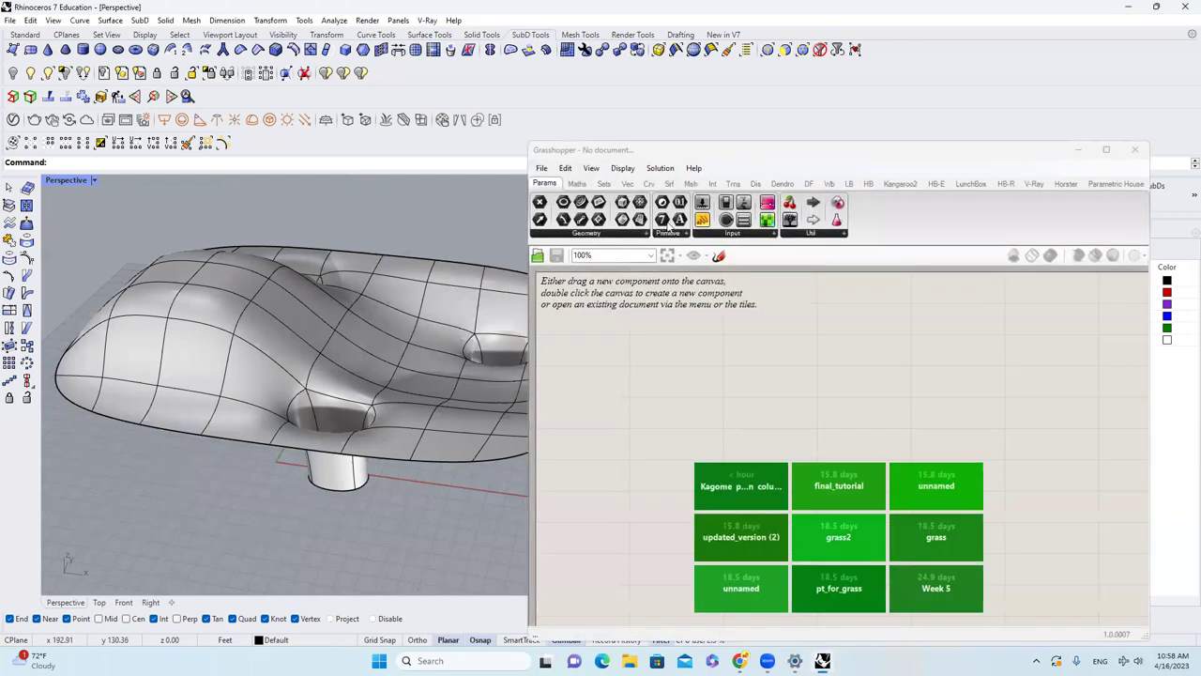
pyautogui.click(627, 184)
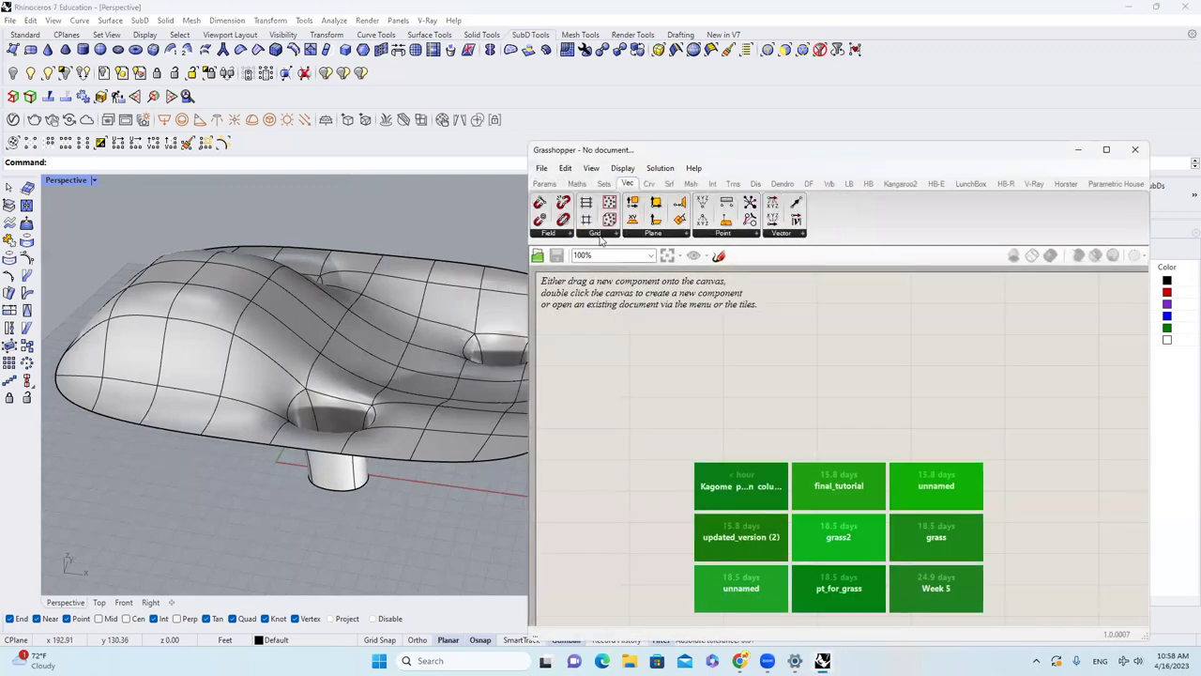
pyautogui.click(600, 237)
pyautogui.moveTo(601, 253); pyautogui.dragTo(772, 370)
pyautogui.click(422, 399)
pyautogui.press('Escape')
pyautogui.scroll(-5, 353, 399)
pyautogui.moveTo(404, 393); pyautogui.dragTo(370, 403, button='right')
pyautogui.scroll(2, 394, 385)
pyautogui.scroll(5, 279, 460)
pyautogui.scroll(8, 247, 472)
pyautogui.scroll(-8, 480, 422)
# Connect a number slider set to 12 to the hexagonal grid's size input, and show the model in Top view.
pyautogui.moveTo(771, 369); pyautogui.dragTo(691, 375)
pyautogui.doubleClick(638, 379)
pyautogui.write('12')
pyautogui.press('Return')
pyautogui.scroll(-5, 247, 424)
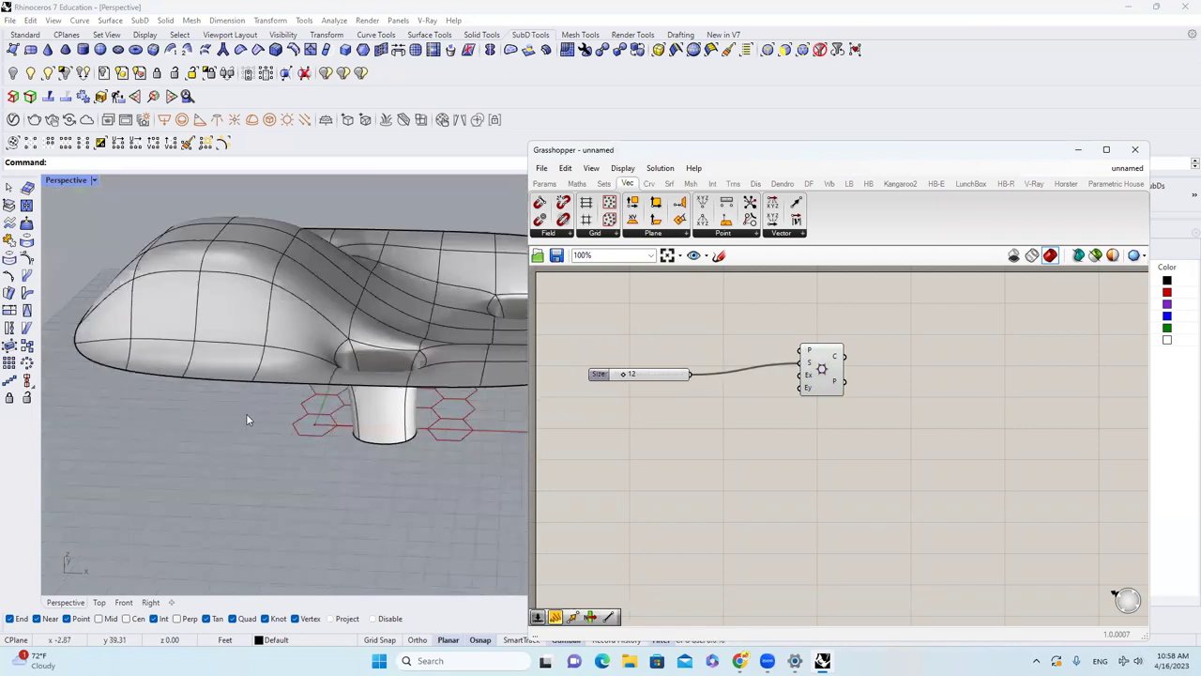
pyautogui.scroll(-3, 247, 423)
pyautogui.click(98, 602)
pyautogui.scroll(-5, 420, 345)
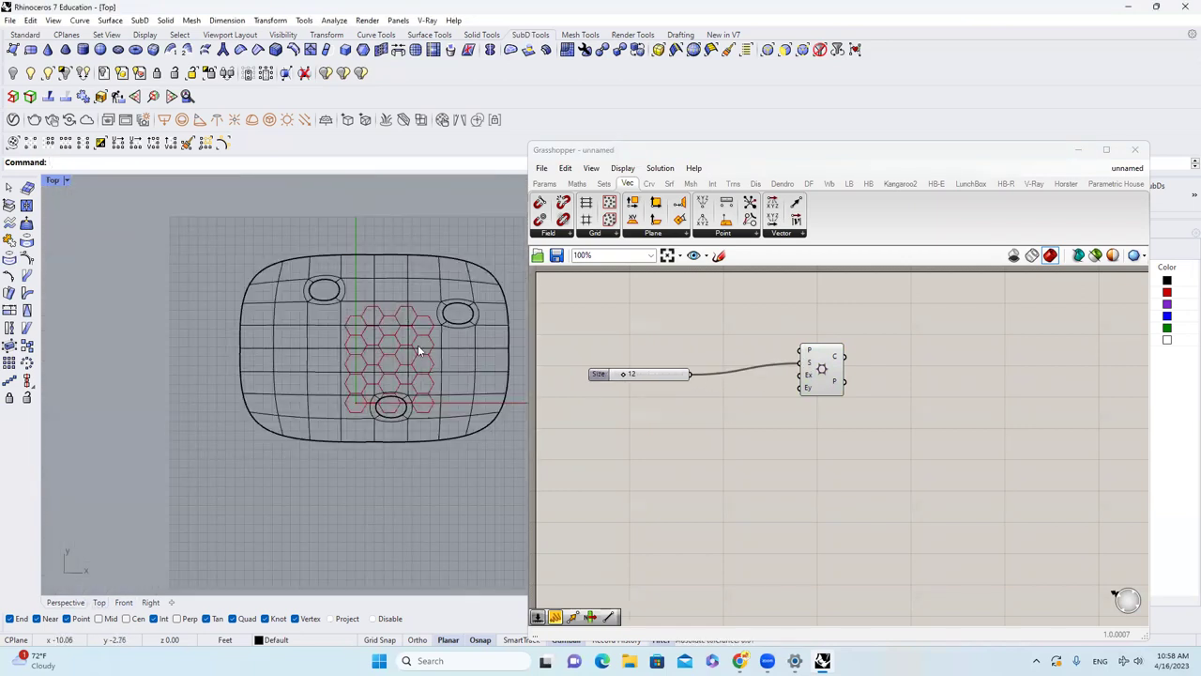
pyautogui.scroll(3, 432, 374)
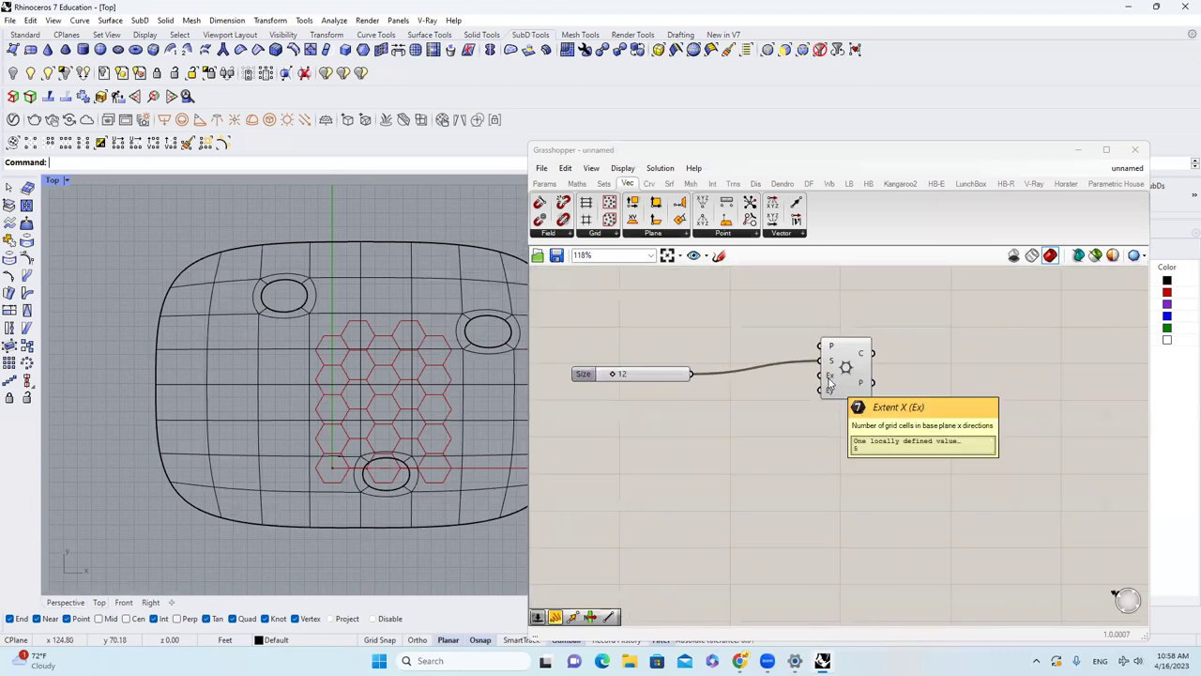
# Paste two copies of the slider, connect them to the grid's Extent X and Extent Y inputs, and set Extent X to 25.
pyautogui.scroll(1, 766, 382)
pyautogui.hotkey('ctrl', 'v')
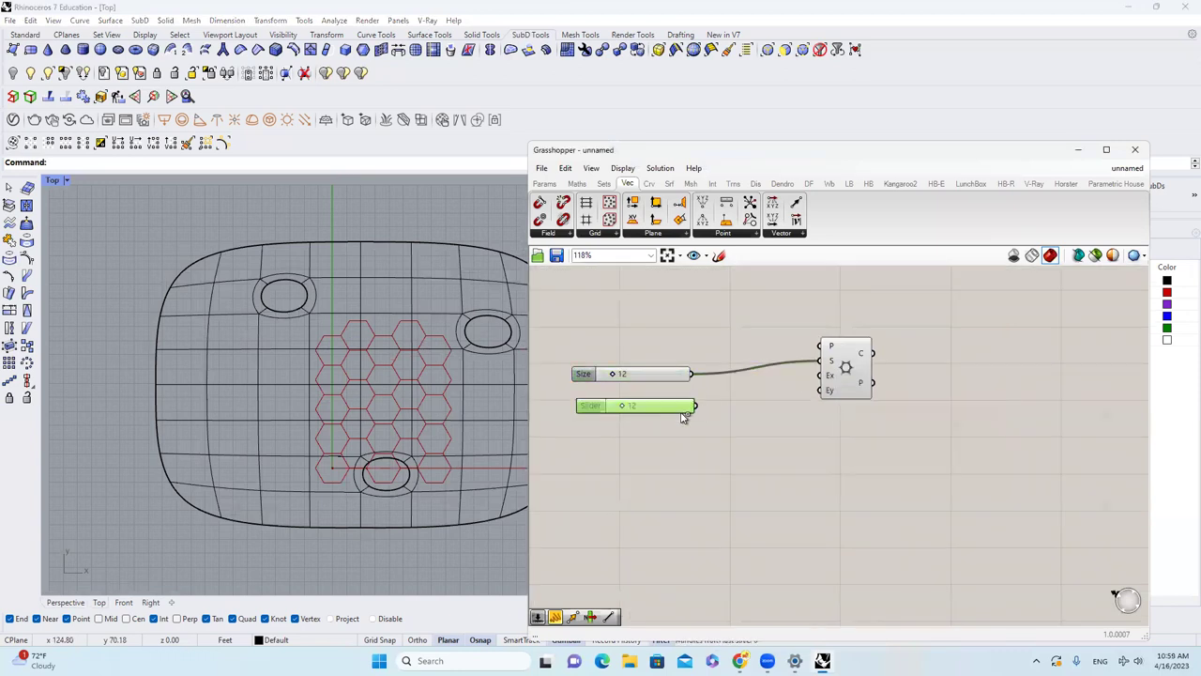
pyautogui.hotkey('ctrl', 'v')
pyautogui.moveTo(696, 406); pyautogui.dragTo(710, 447)
pyautogui.scroll(-1, 387, 418)
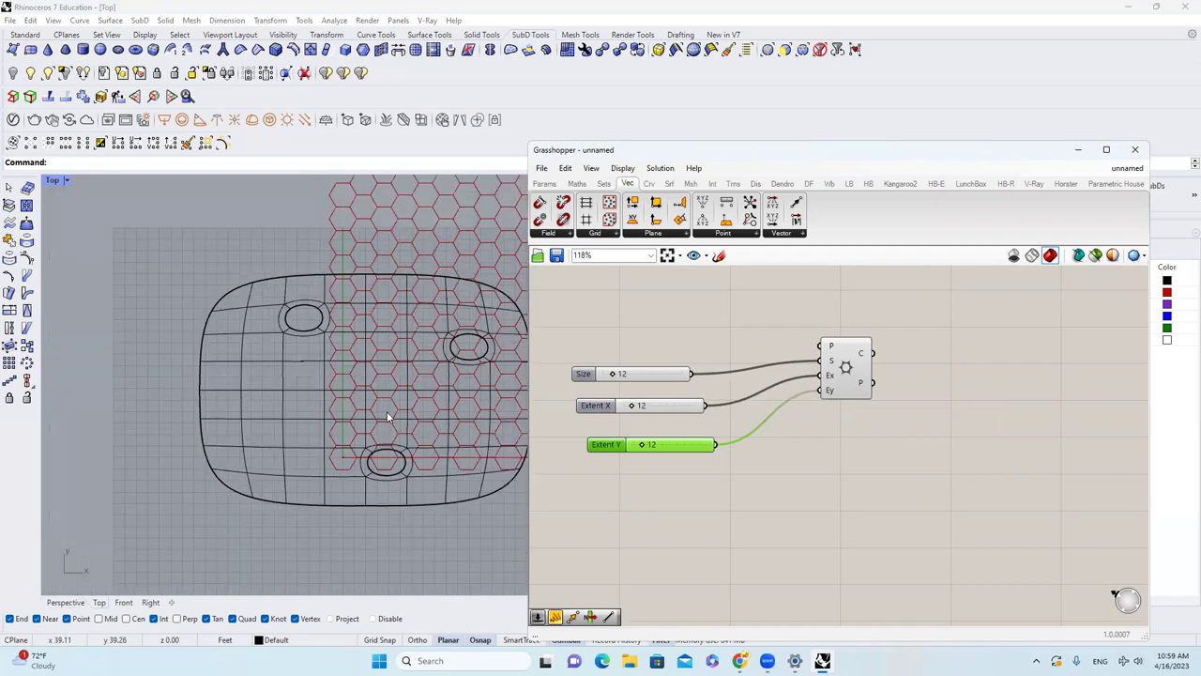
pyautogui.scroll(2, 626, 406)
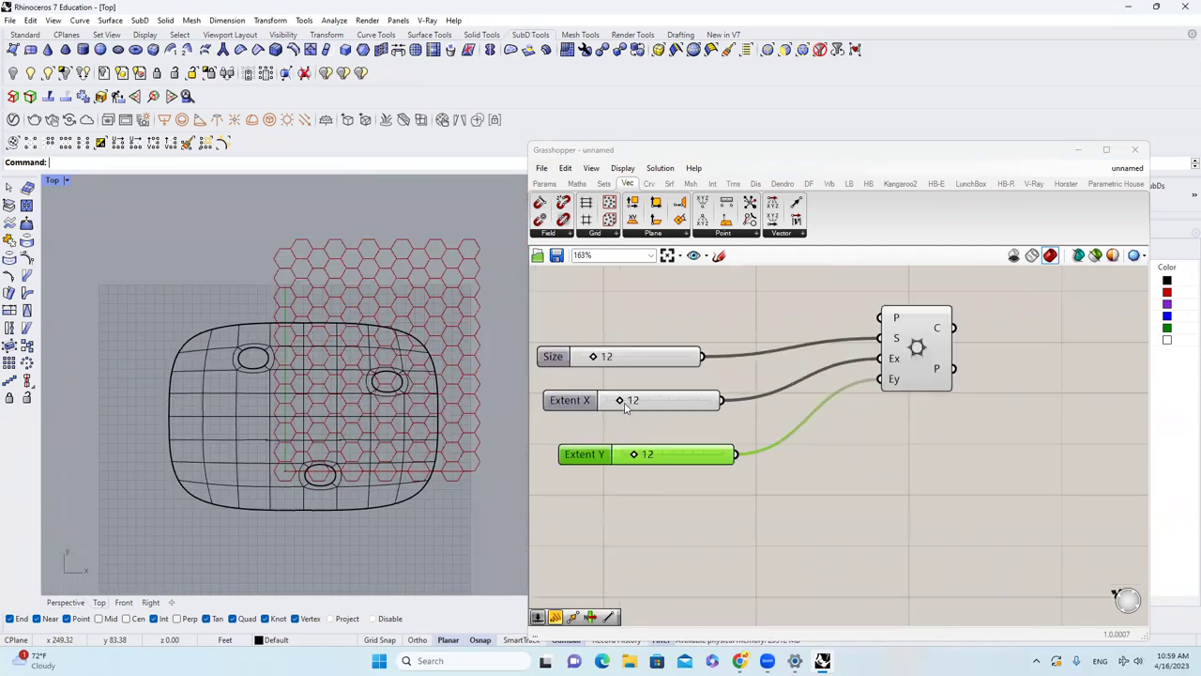
pyautogui.moveTo(629, 405); pyautogui.dragTo(637, 408)
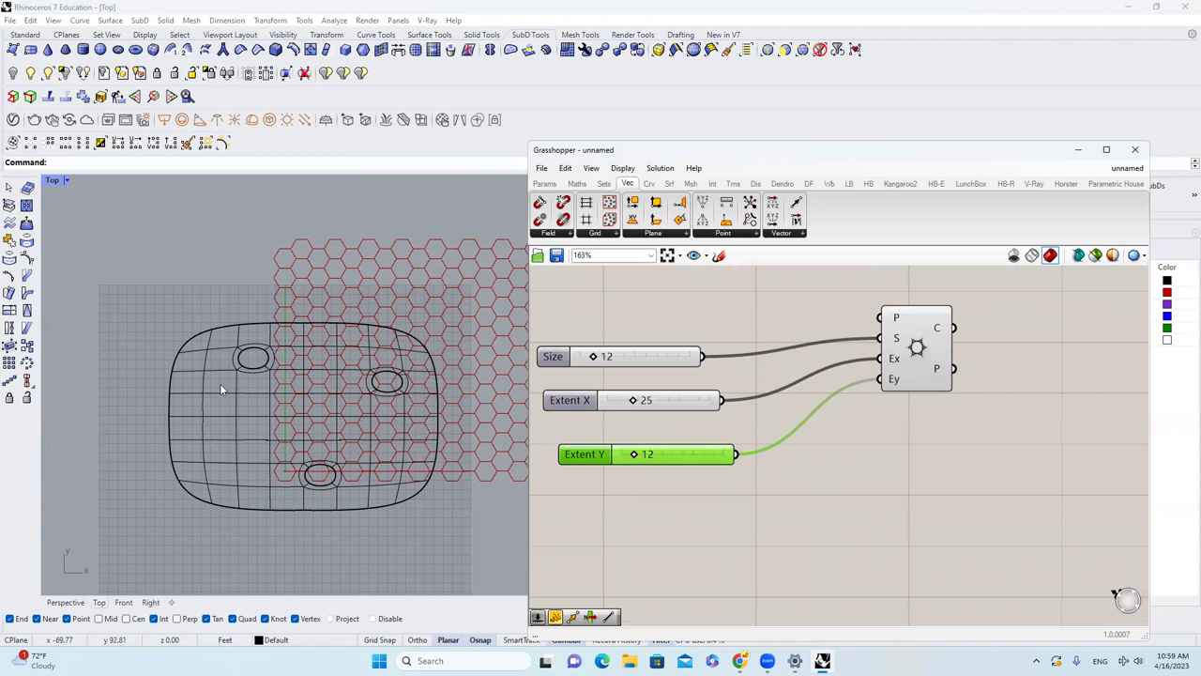
# Clear the face selection filter and move the whole SubD shell so it lies within the hexagonal grid in Top view.
pyautogui.scroll(-6, 191, 391)
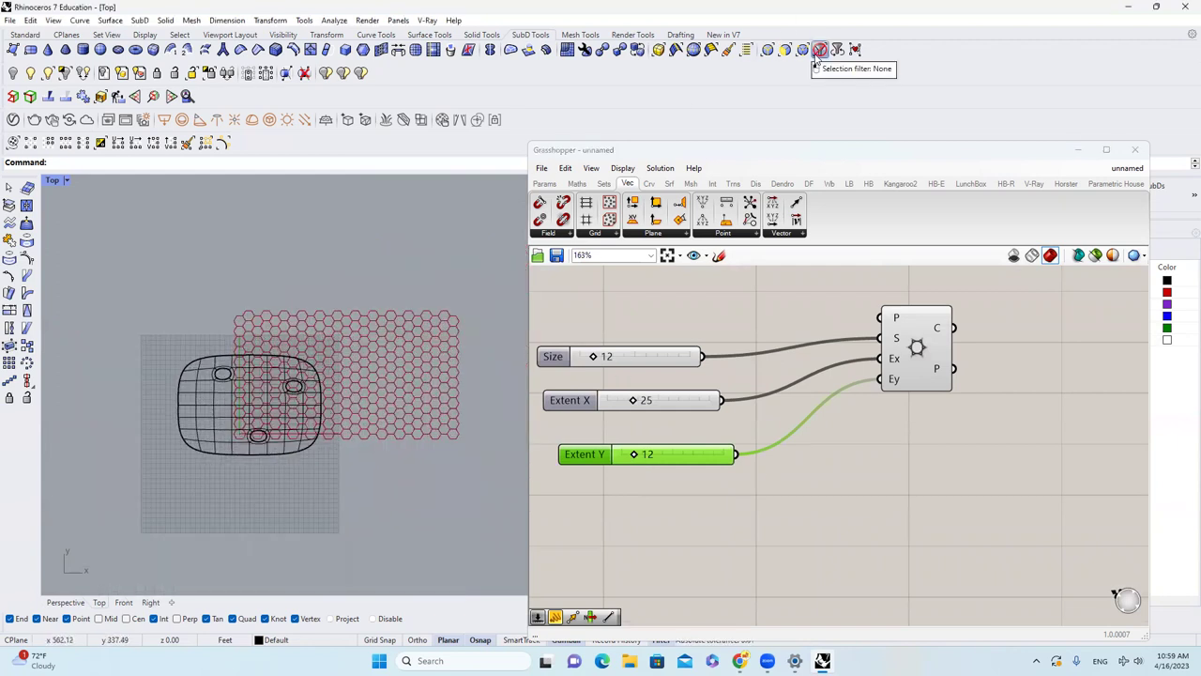
pyautogui.click(271, 434)
pyautogui.moveTo(289, 408); pyautogui.dragTo(361, 408)
pyautogui.moveTo(319, 352); pyautogui.dragTo(315, 345)
pyautogui.scroll(4, 207, 357)
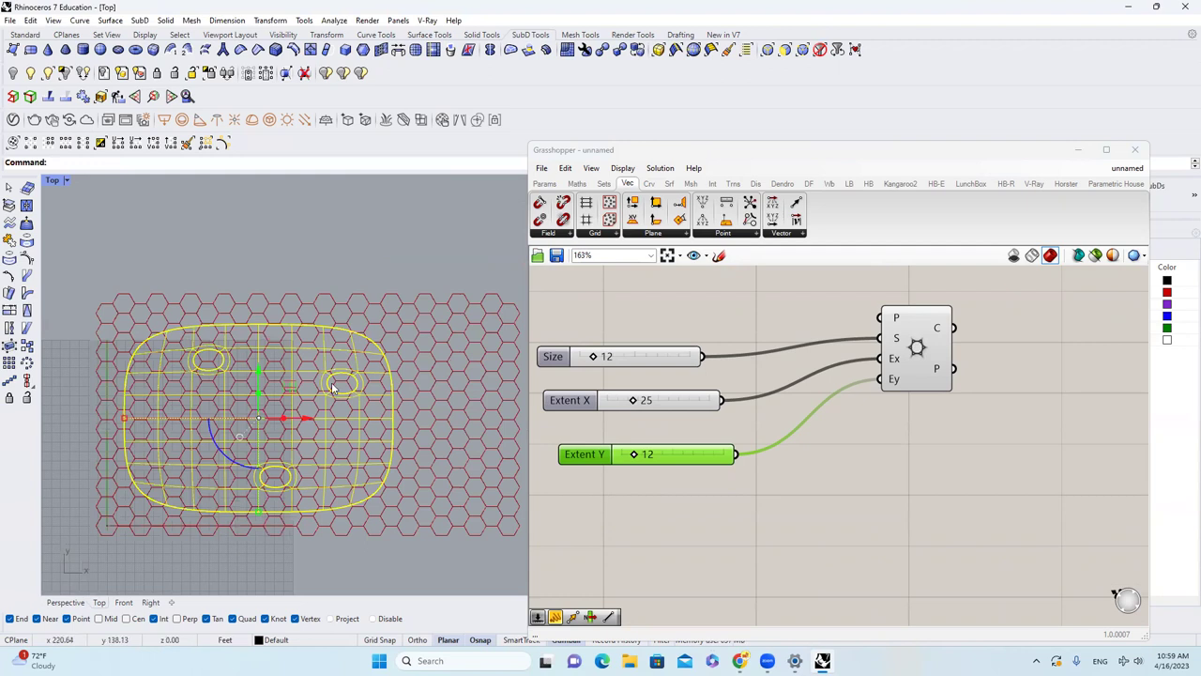
pyautogui.scroll(-2, 433, 343)
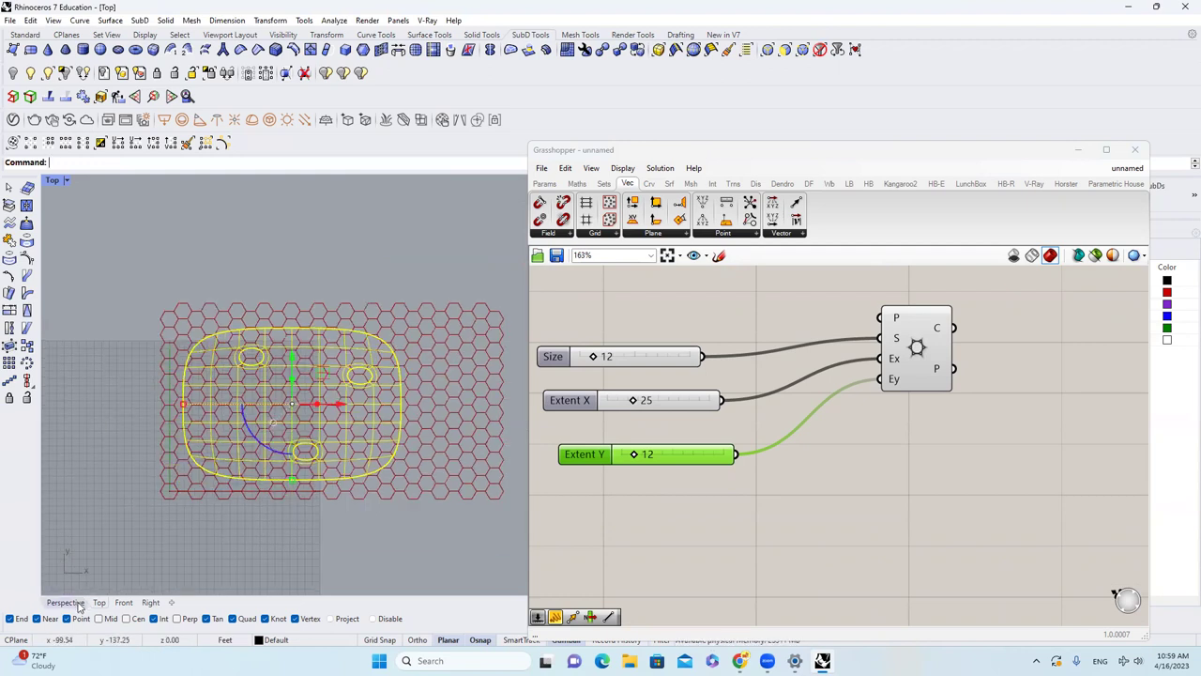
# Set the hexagonal grid's Size to 6, Extent X to 37 and Extent Y to 22.
pyautogui.scroll(4, 614, 366)
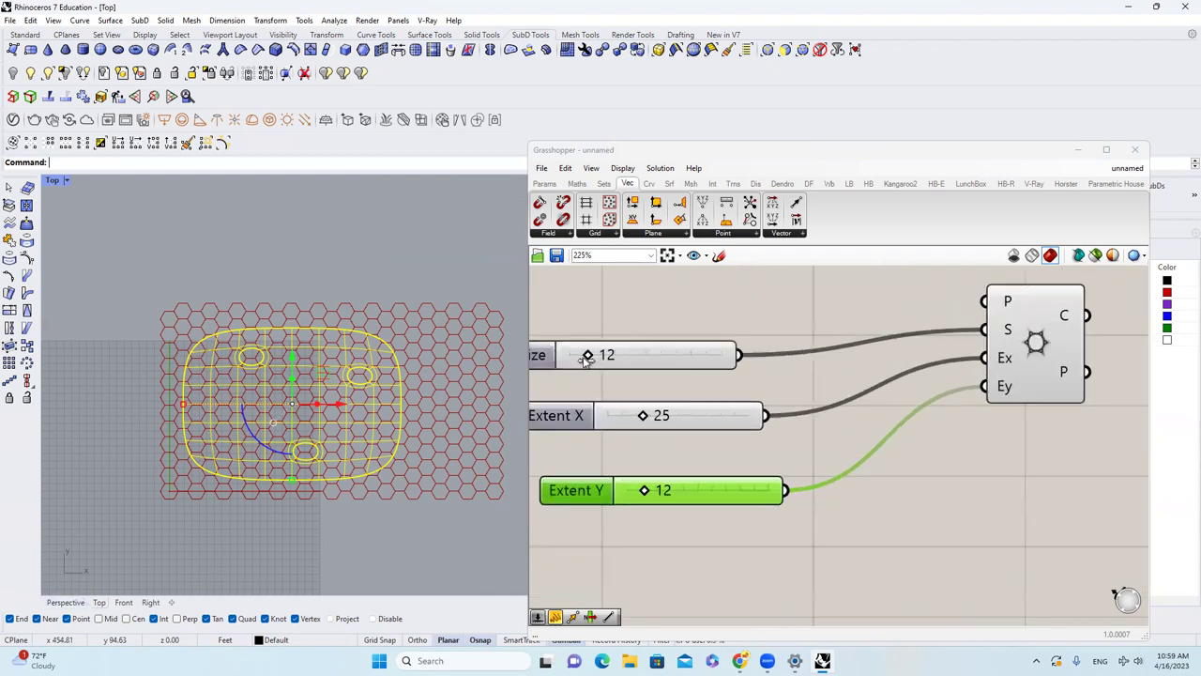
pyautogui.moveTo(584, 350); pyautogui.dragTo(575, 356)
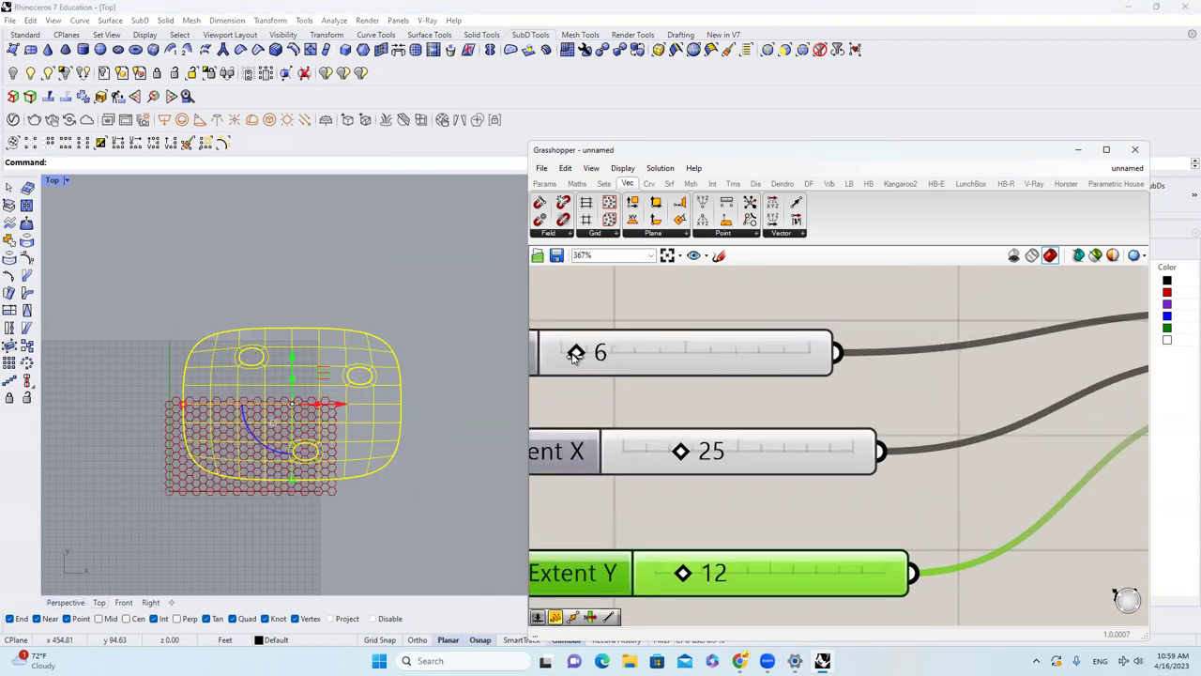
pyautogui.moveTo(683, 464); pyautogui.dragTo(710, 464)
pyautogui.moveTo(695, 579); pyautogui.dragTo(719, 580)
# Show the Perspective view and convert the SubD shell to NURBS with DeleteInputObjects set to No.
pyautogui.click(66, 601)
pyautogui.moveTo(348, 422); pyautogui.dragTo(397, 351, button='right')
pyautogui.scroll(-4, 397, 351)
pyautogui.scroll(9, 397, 351)
pyautogui.press('Escape')
pyautogui.scroll(5, 380, 404)
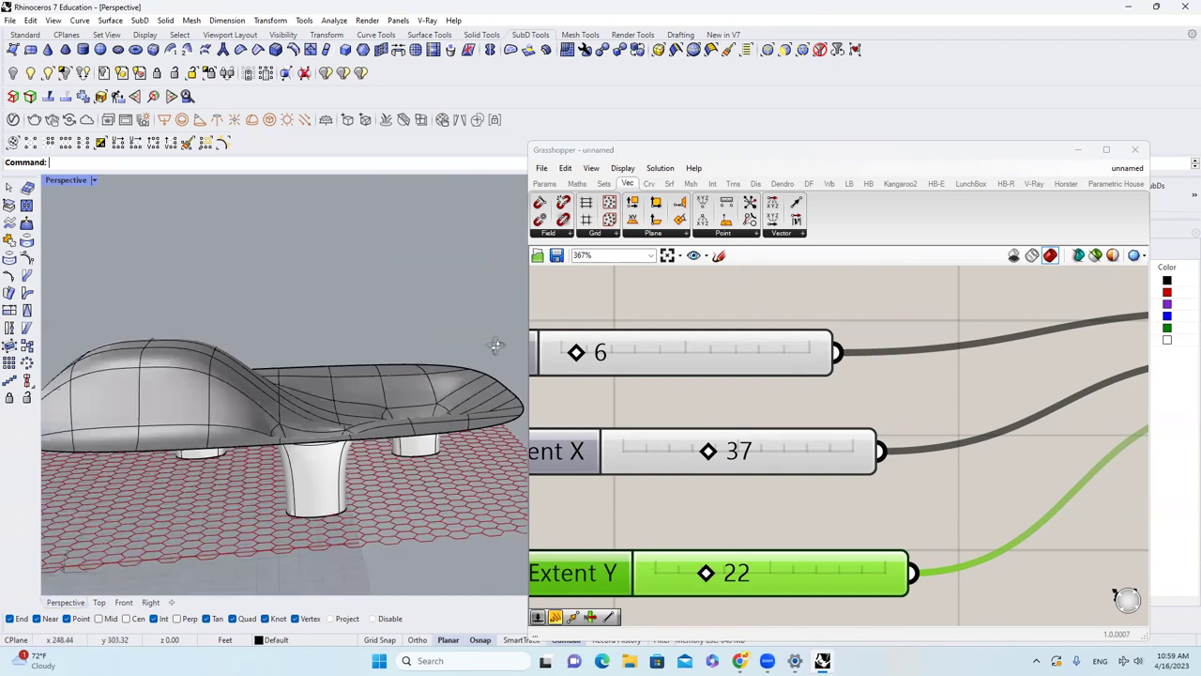
pyautogui.click(484, 360)
pyautogui.scroll(-4, 478, 370)
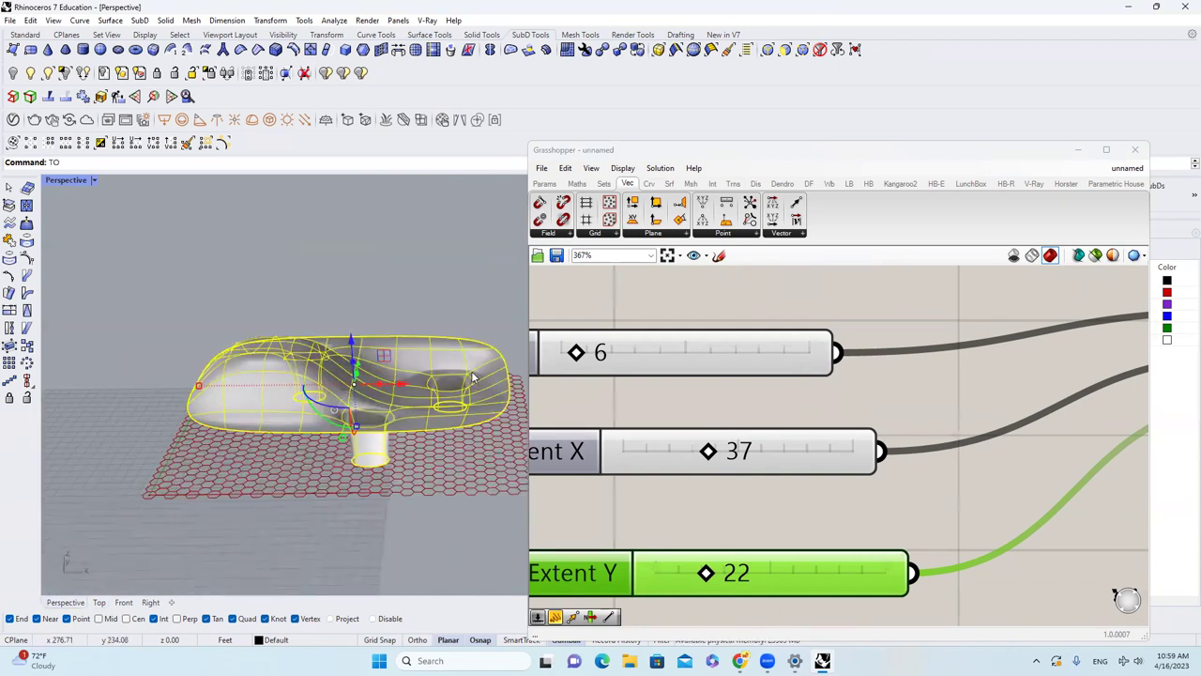
pyautogui.write('NURBS')
pyautogui.press('Return')
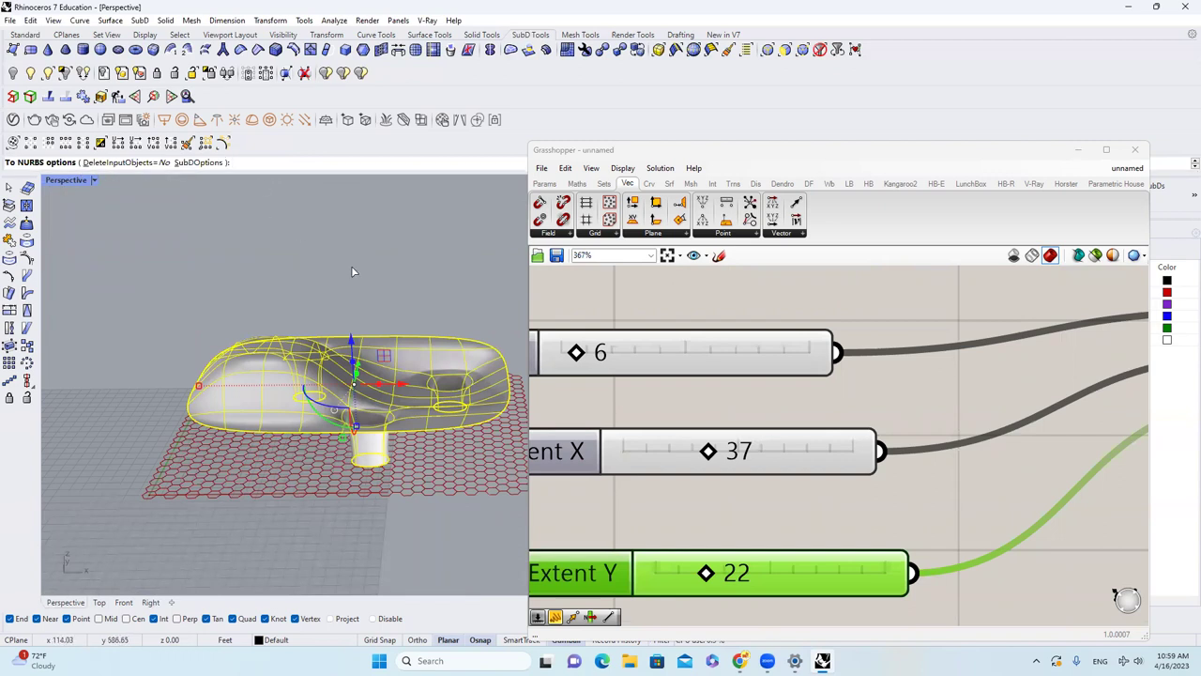
pyautogui.press('Return')
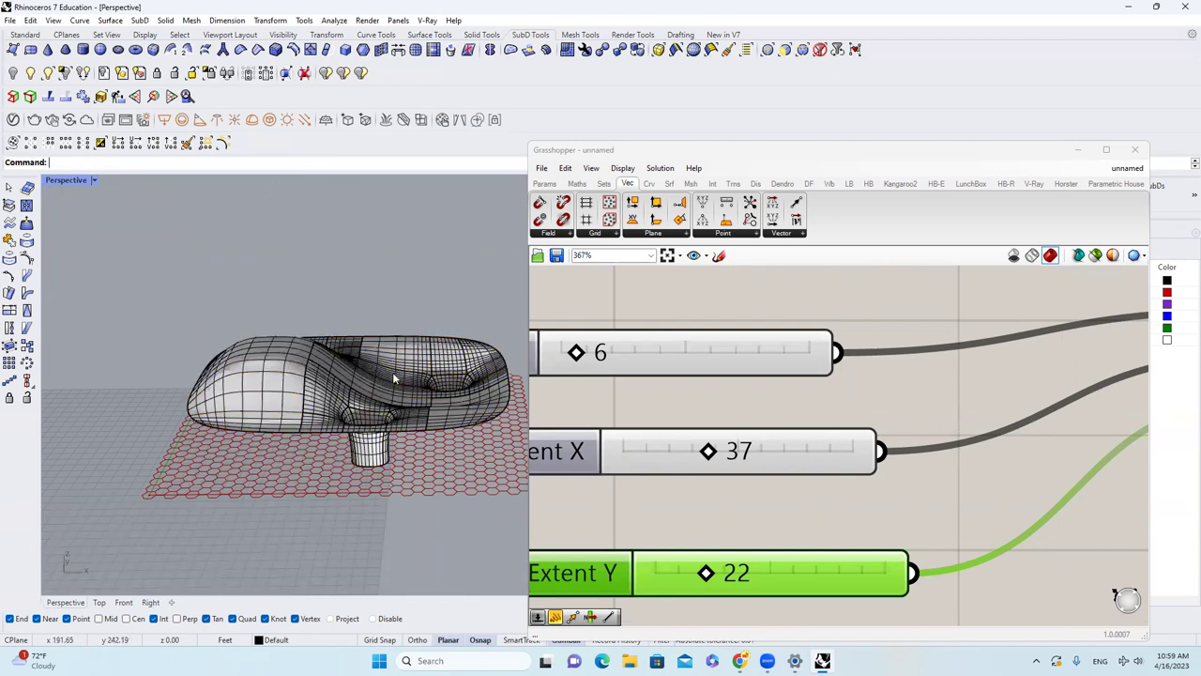
# Isolate the NURBS copy of the shell so that the original SubD is hidden.
pyautogui.click(400, 392)
pyautogui.moveTo(440, 398); pyautogui.dragTo(397, 416, button='right')
pyautogui.scroll(3, 396, 425)
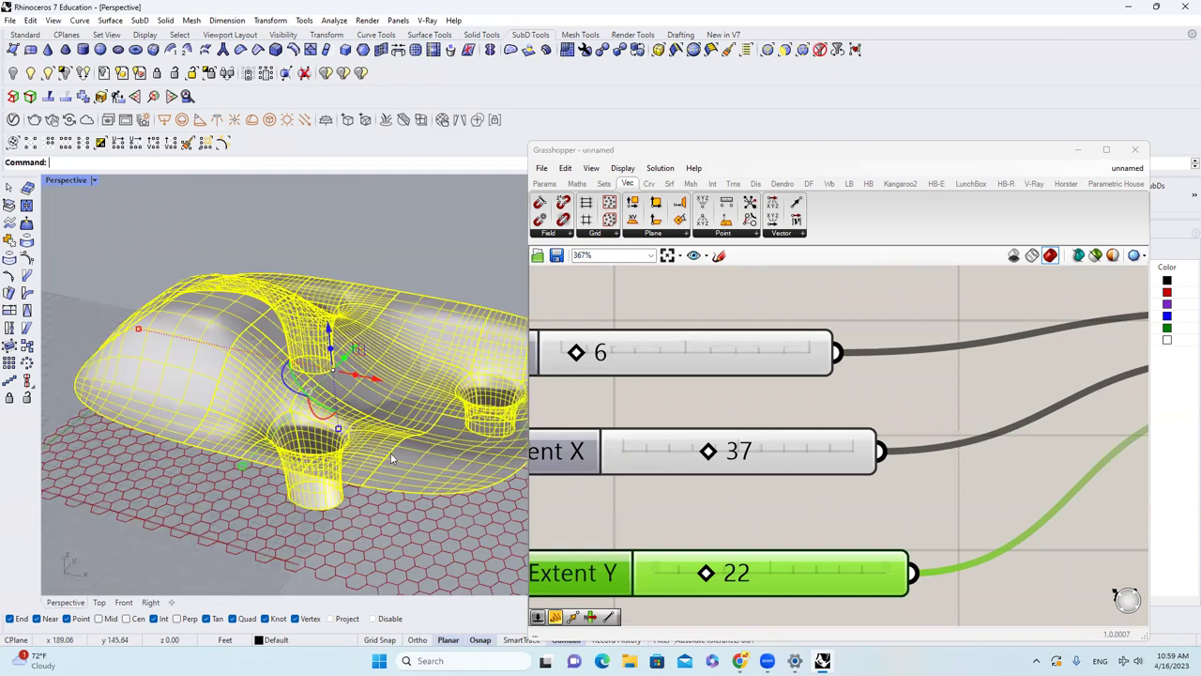
pyautogui.scroll(-3, 403, 291)
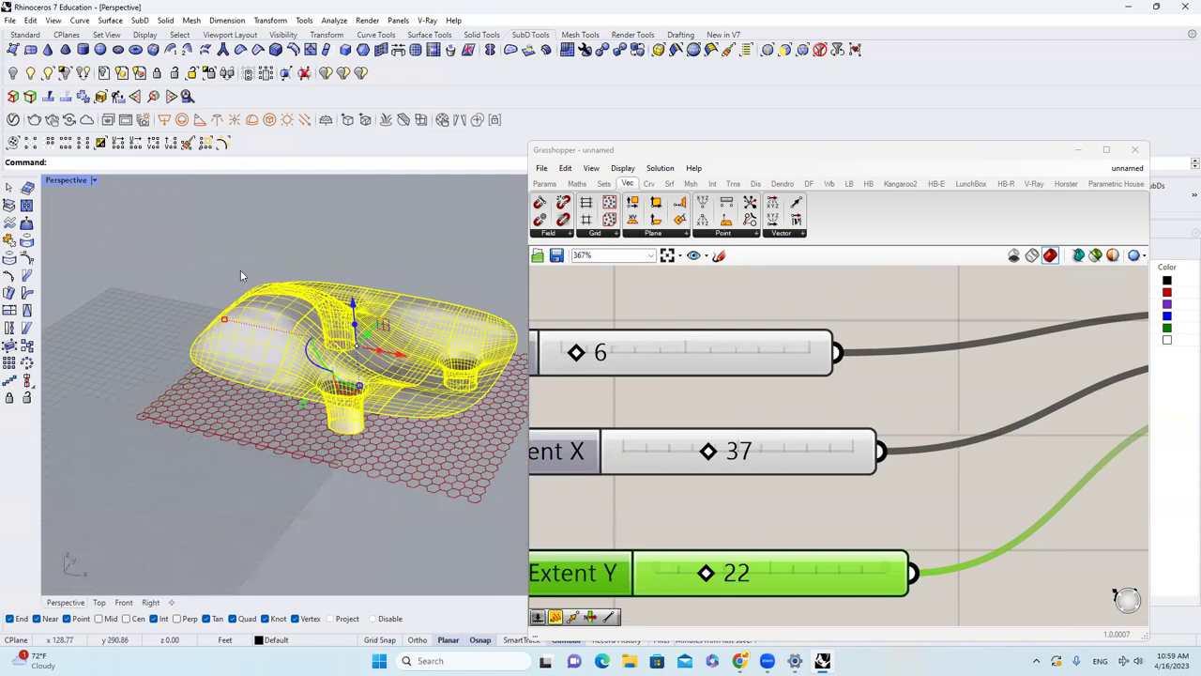
pyautogui.moveTo(197, 261); pyautogui.dragTo(83, 210, button='right')
pyautogui.click(26, 35)
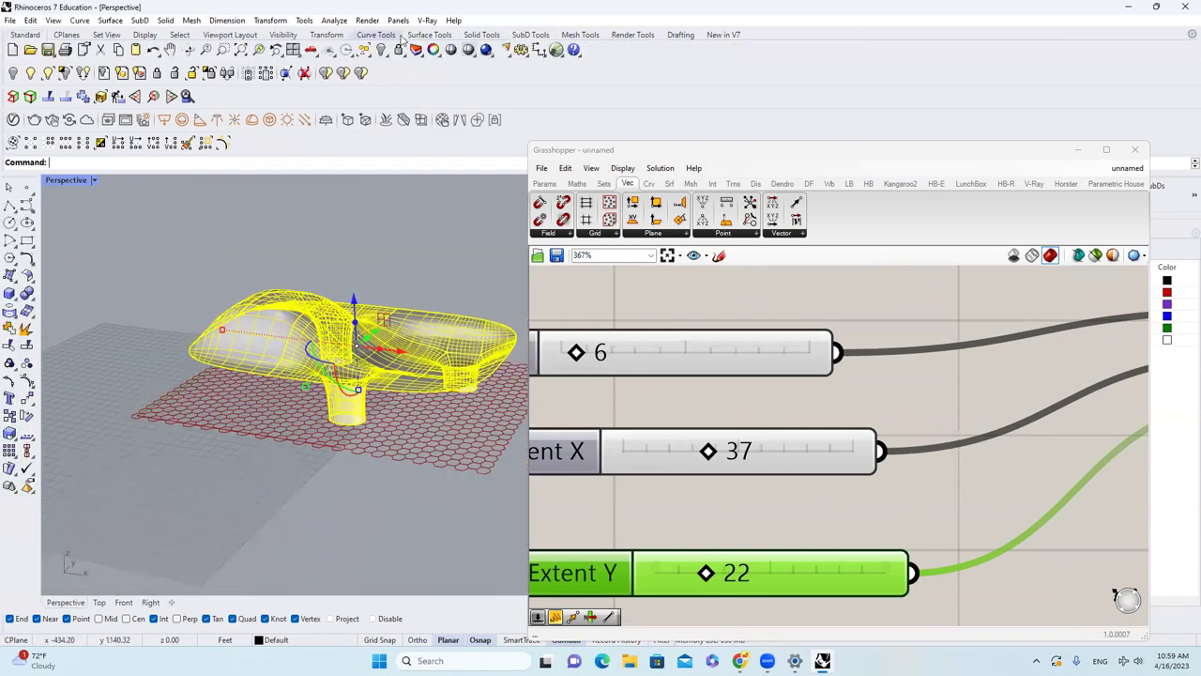
pyautogui.click(381, 50)
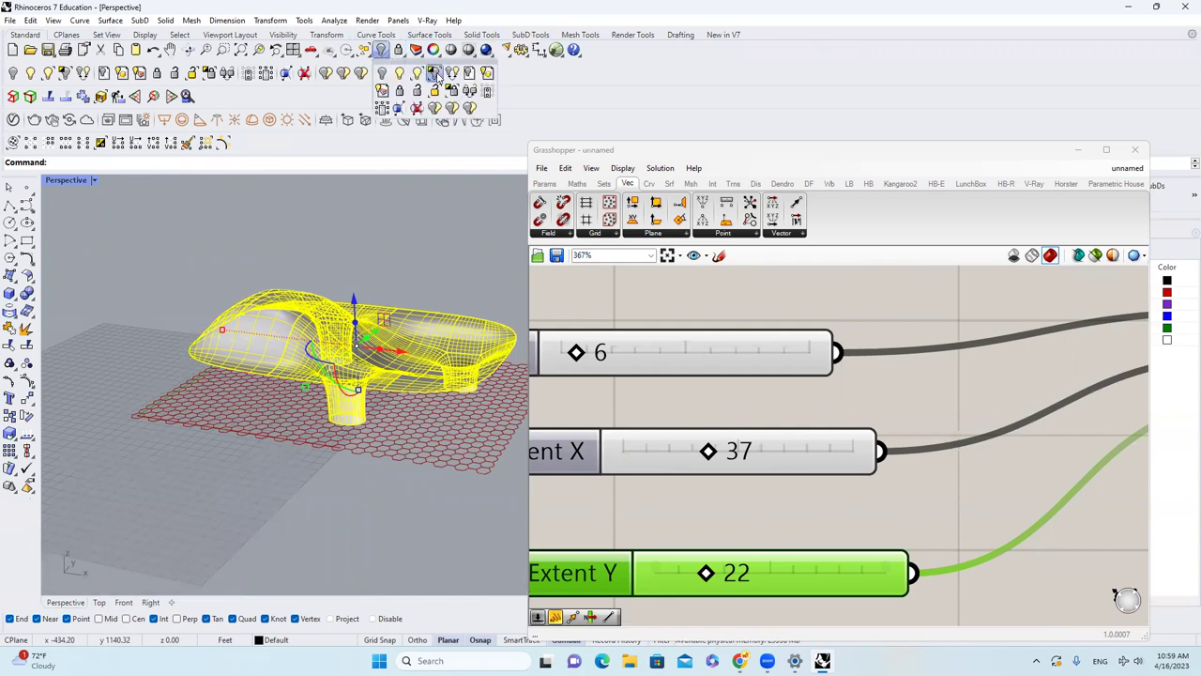
pyautogui.click(435, 75)
pyautogui.scroll(-2, 459, 324)
pyautogui.press('Escape')
pyautogui.scroll(2, 389, 350)
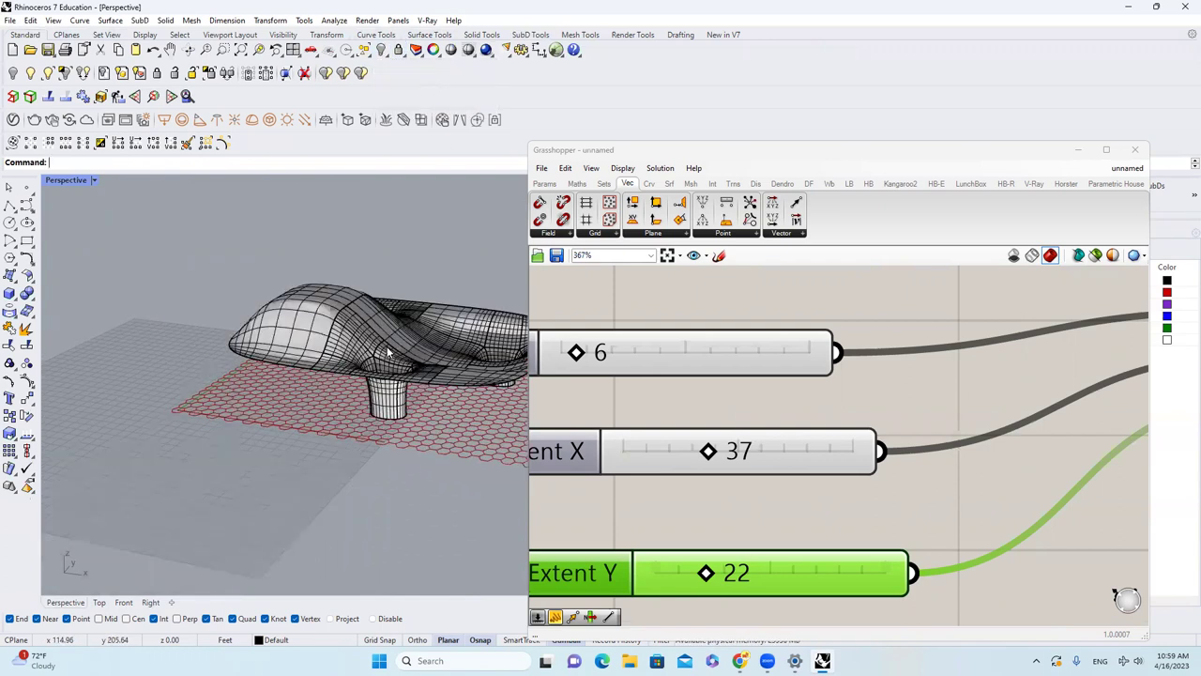
pyautogui.moveTo(364, 354); pyautogui.dragTo(382, 327, button='right')
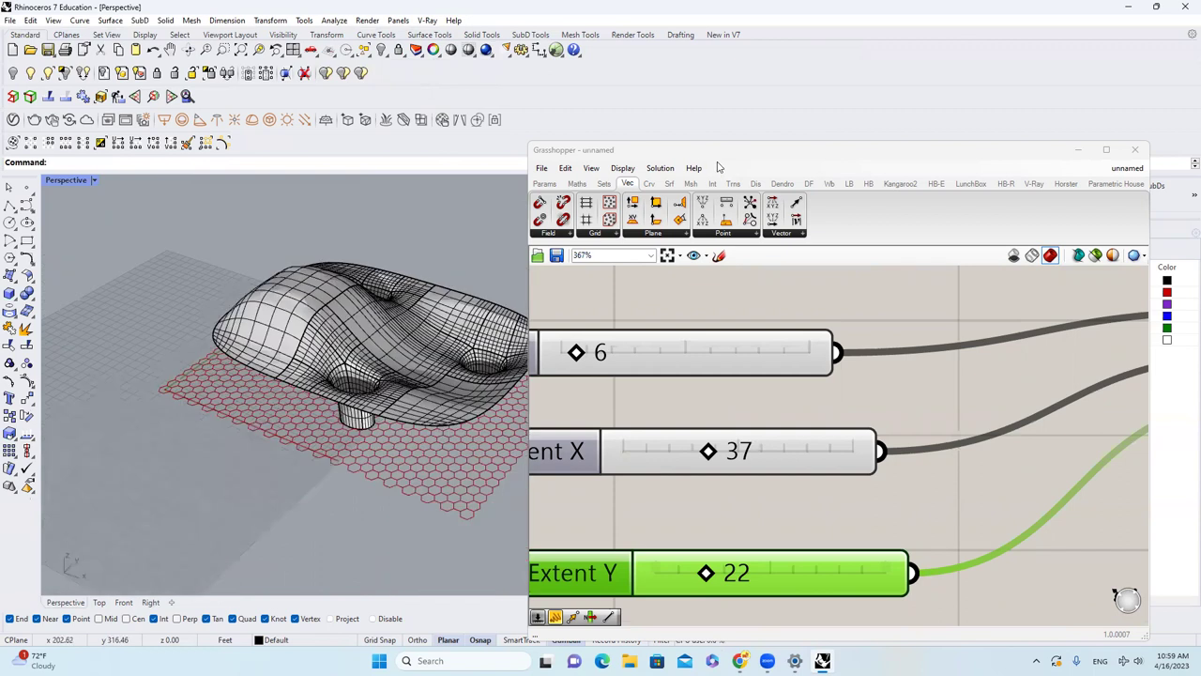
# Add a geometry container parameter below the hexagonal grid component and reference the NURBS shell in it.
pyautogui.moveTo(741, 149); pyautogui.dragTo(725, 114)
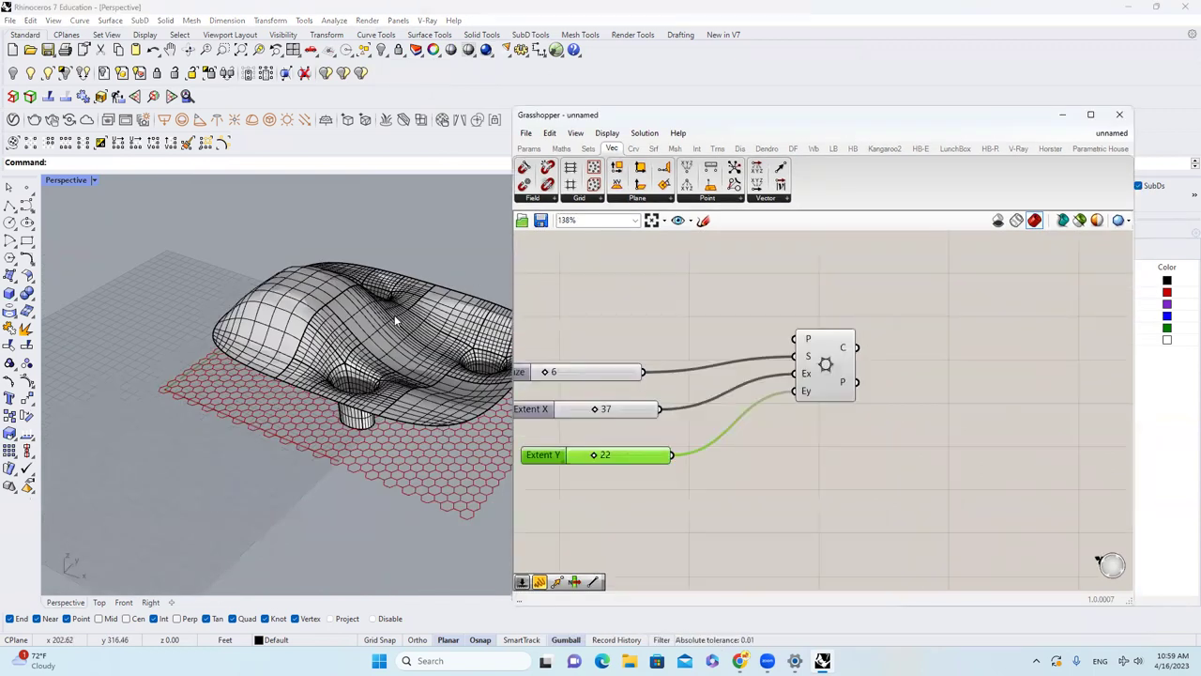
pyautogui.click(393, 312)
pyautogui.click(531, 149)
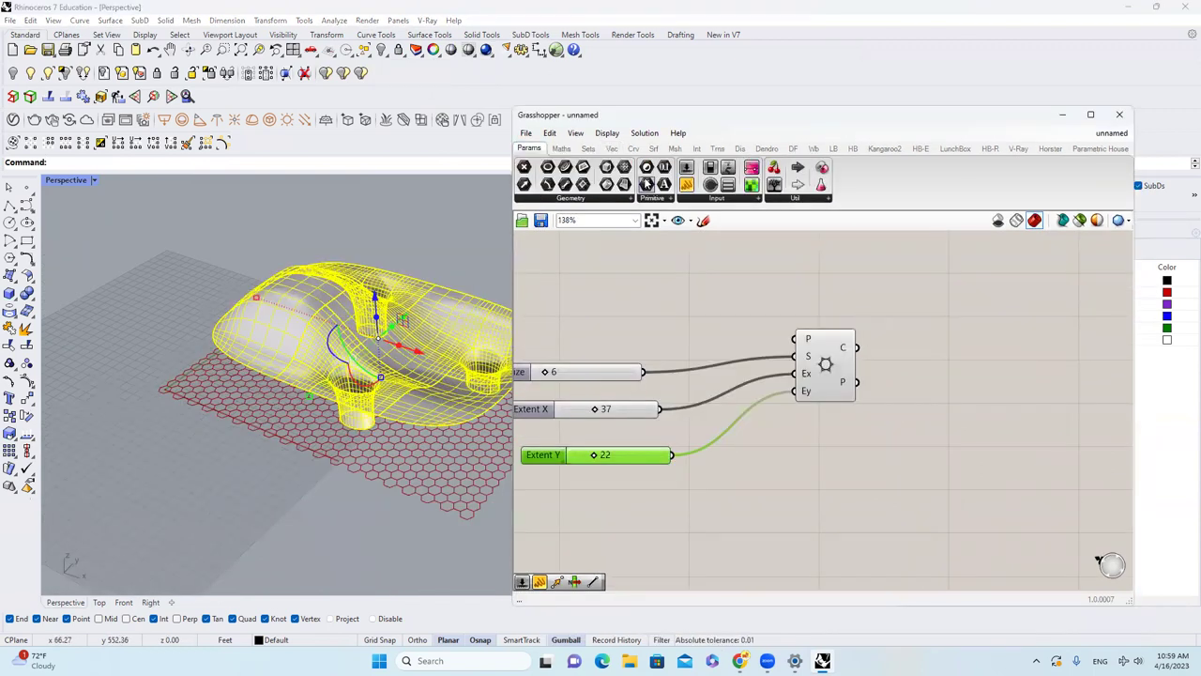
pyautogui.moveTo(642, 185); pyautogui.dragTo(797, 446)
pyautogui.rightClick(797, 447)
pyautogui.click(876, 546)
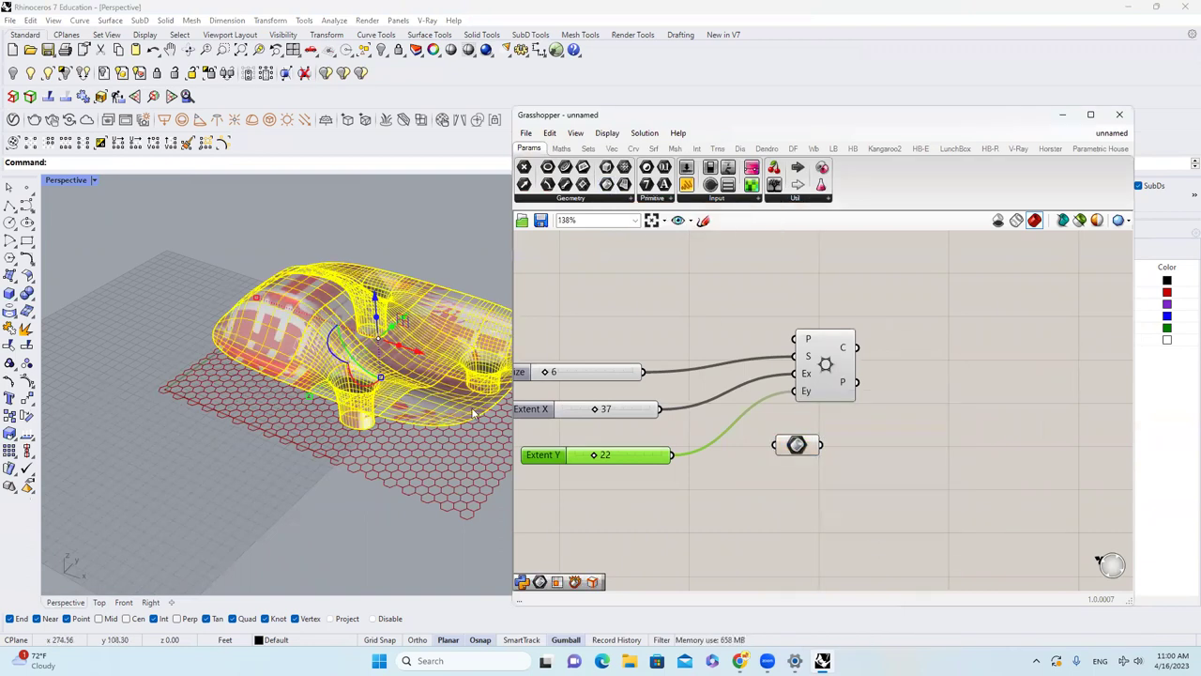
pyautogui.click(434, 362)
pyautogui.moveTo(433, 368); pyautogui.dragTo(441, 303, button='right')
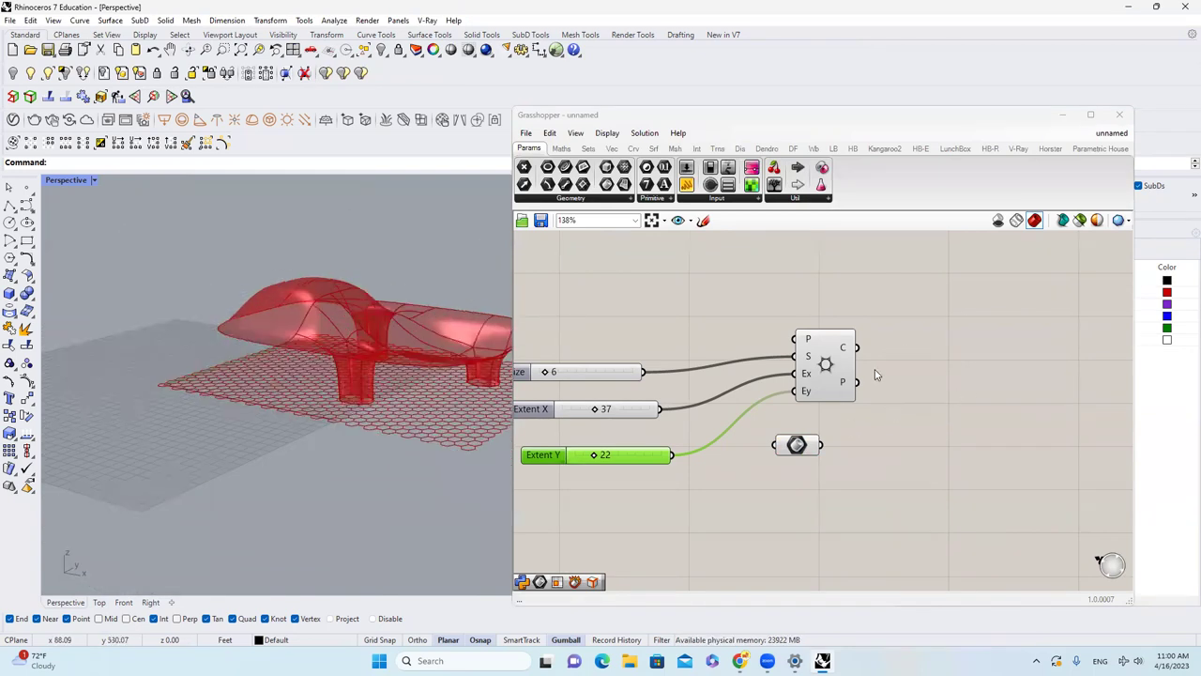
# Add an Explode curve component and connect the hexagonal grid's cell output to its curve input.
pyautogui.scroll(2, 876, 375)
pyautogui.click(844, 371)
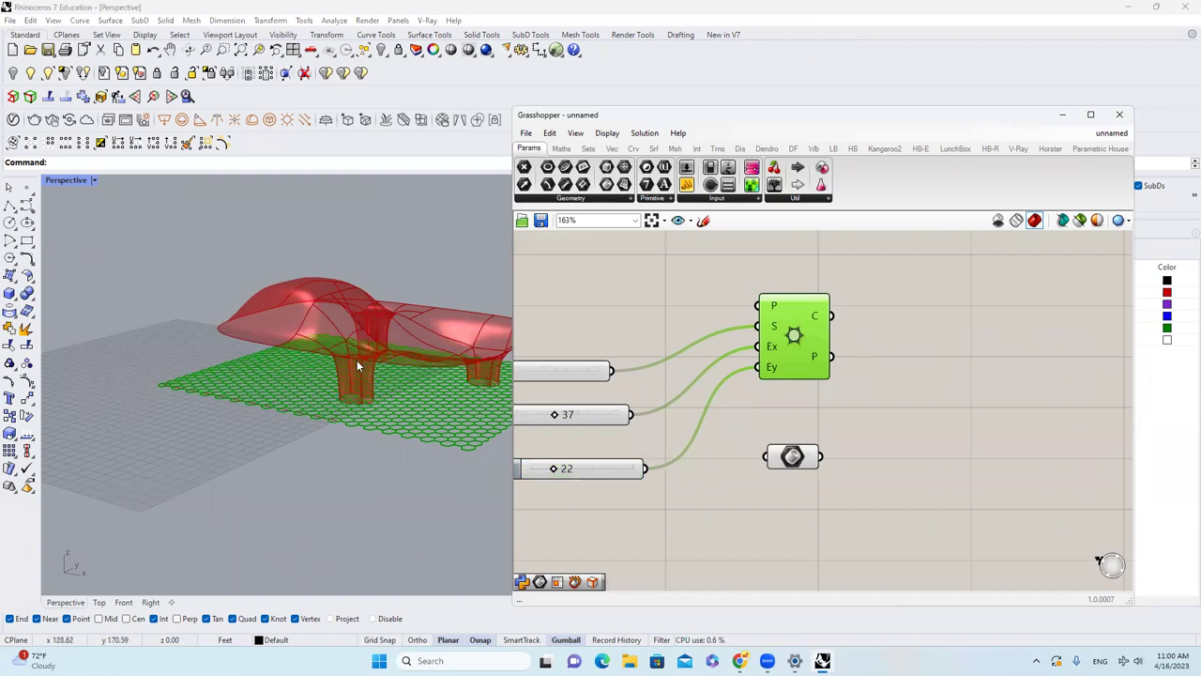
pyautogui.moveTo(355, 360); pyautogui.dragTo(708, 225, button='right')
pyautogui.doubleClick(939, 354)
pyautogui.write('expl')
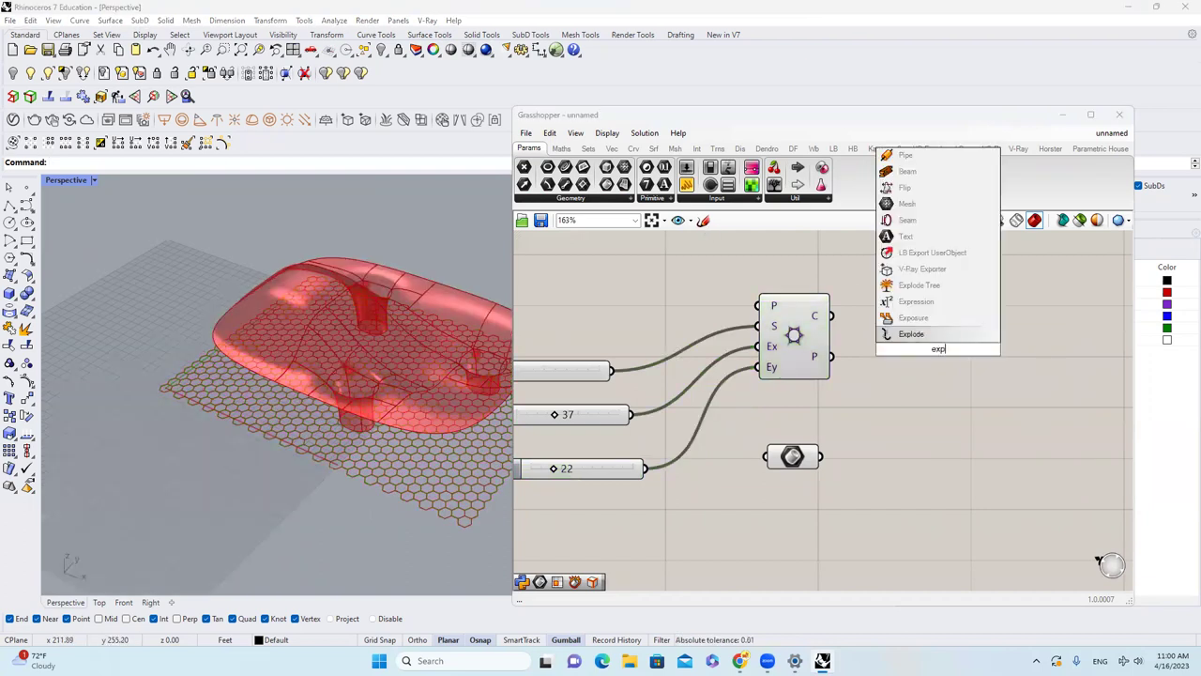
pyautogui.press('Return')
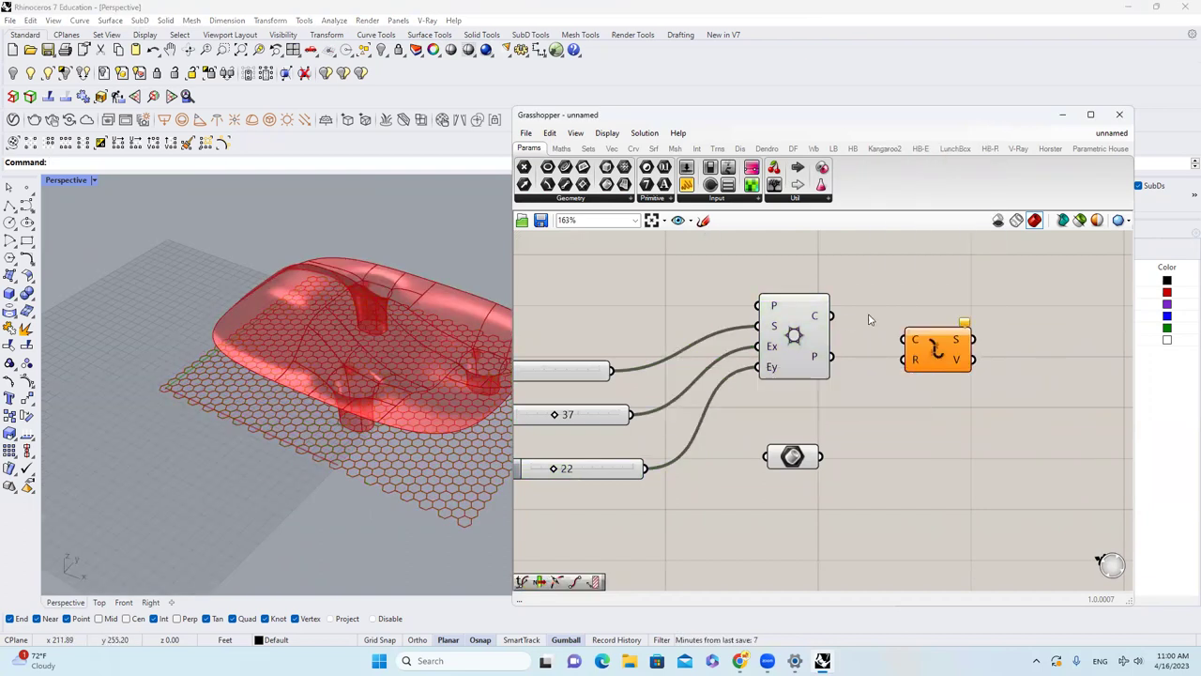
pyautogui.moveTo(832, 317); pyautogui.dragTo(960, 344)
pyautogui.scroll(2, 436, 492)
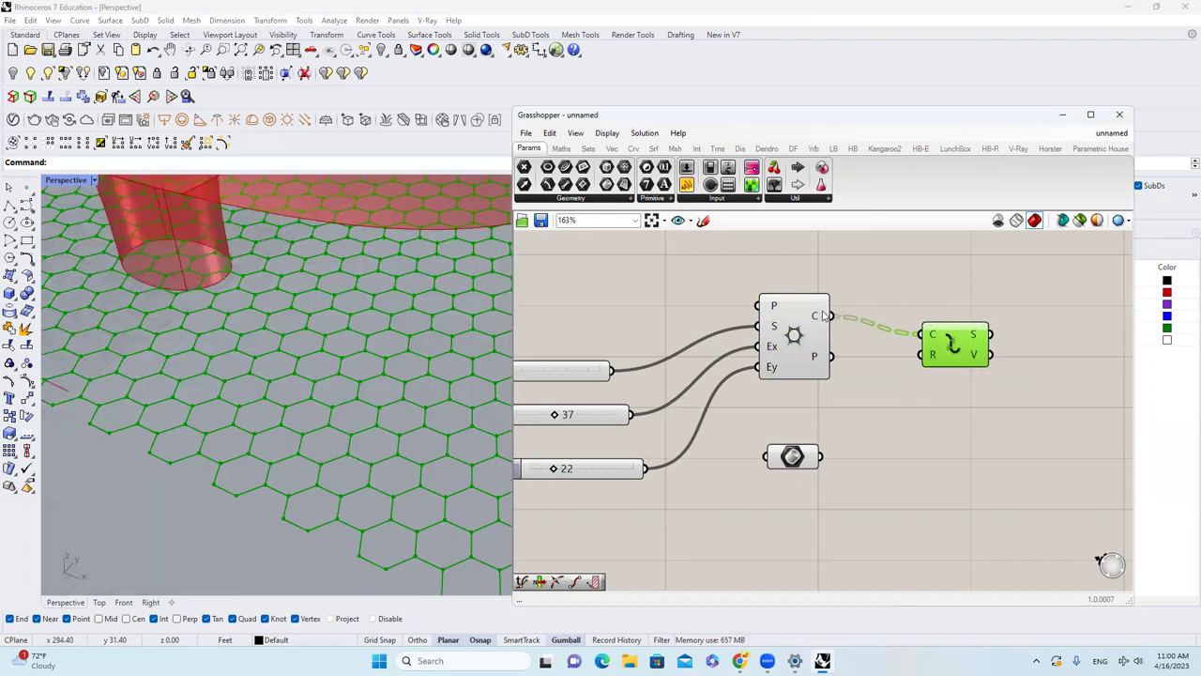
# Add a Point On Curve component at 0.500 and connect Explode's segments output to it.
pyautogui.moveTo(983, 329)
pyautogui.scroll(-2, 322, 409)
pyautogui.scroll(-5, 401, 412)
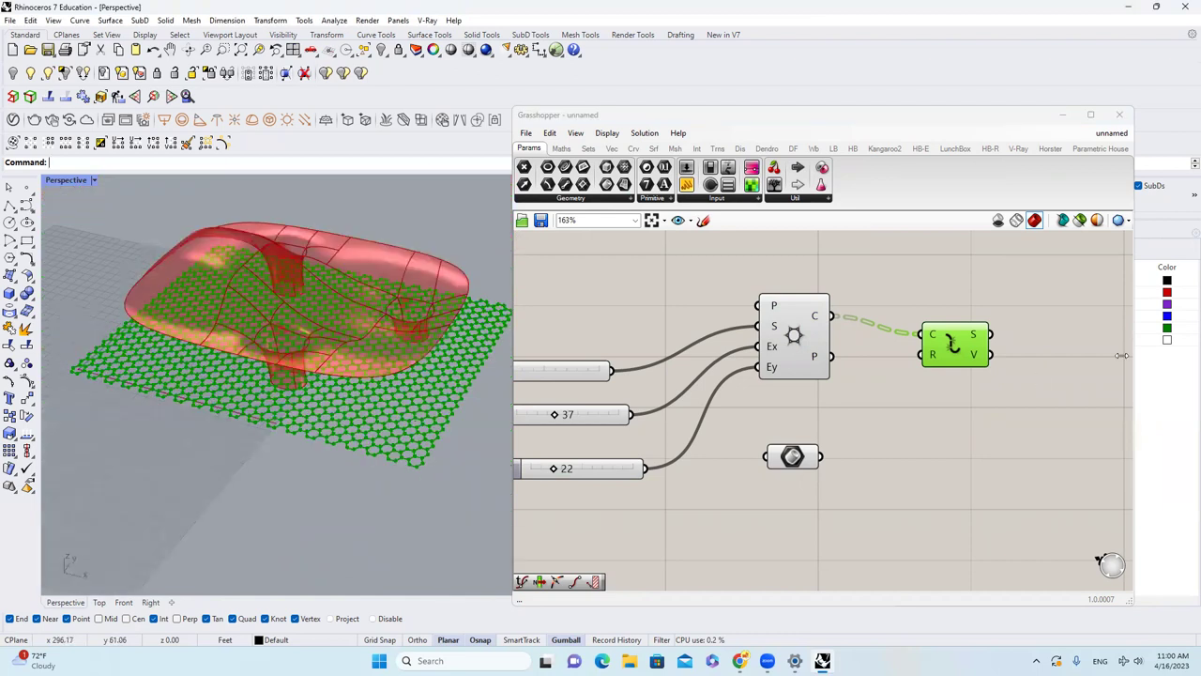
pyautogui.press('Home')
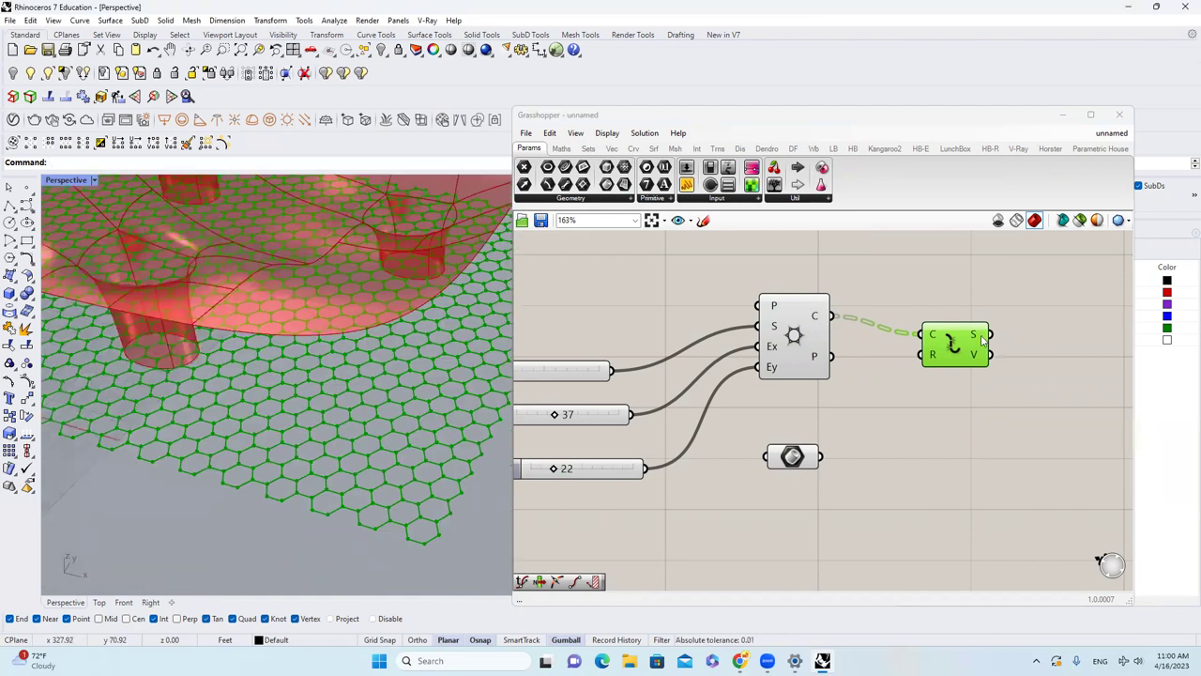
pyautogui.scroll(-2, 976, 343)
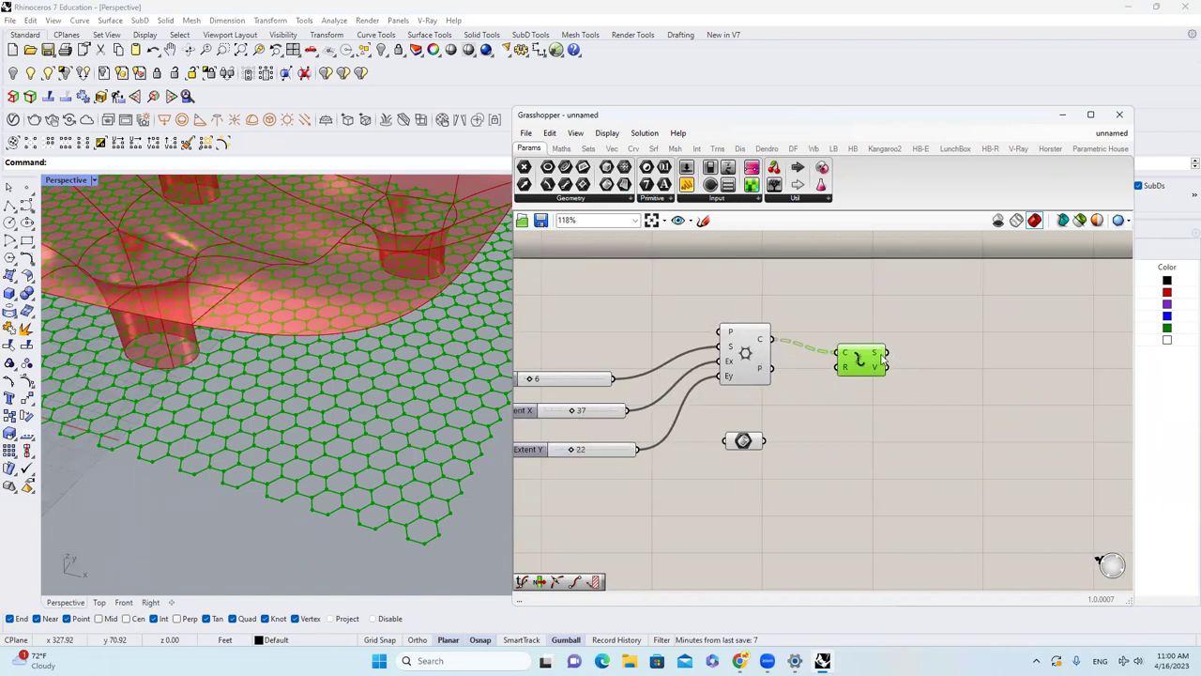
pyautogui.moveTo(882, 357)
pyautogui.click(634, 148)
pyautogui.click(588, 184)
pyautogui.moveTo(888, 353); pyautogui.dragTo(931, 365)
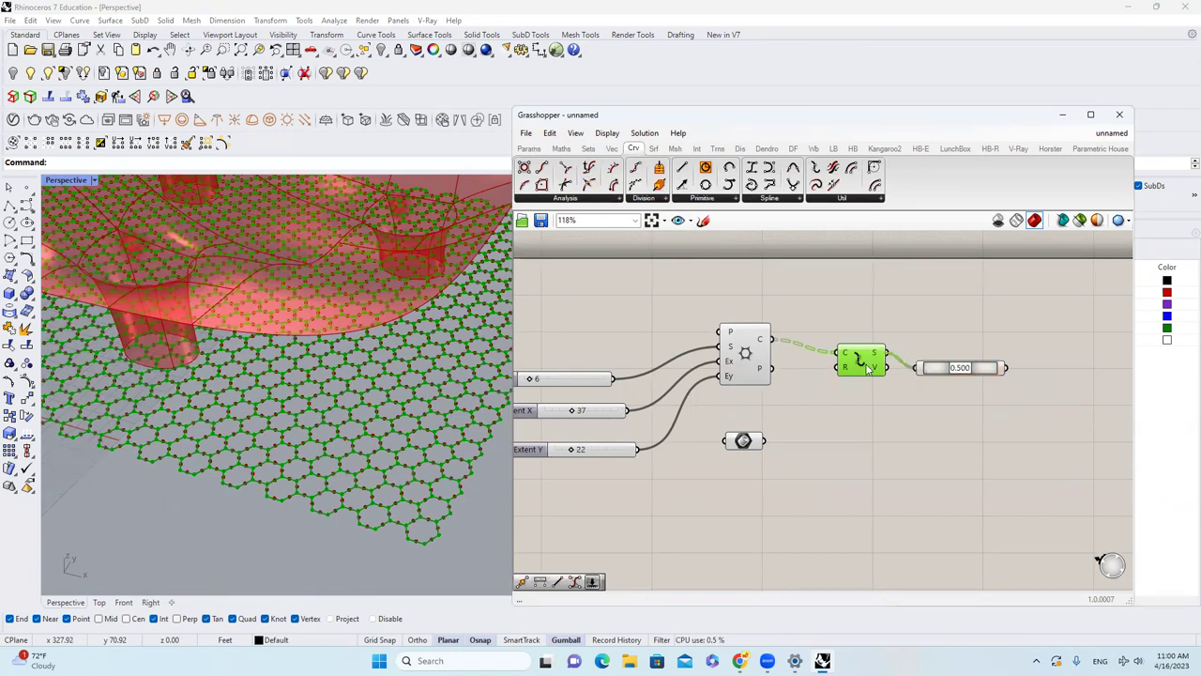
# Turn off the preview of the hexagonal grid and Explode components.
pyautogui.moveTo(866, 395); pyautogui.dragTo(713, 313)
pyautogui.middleClick(788, 331)
pyautogui.click(828, 293)
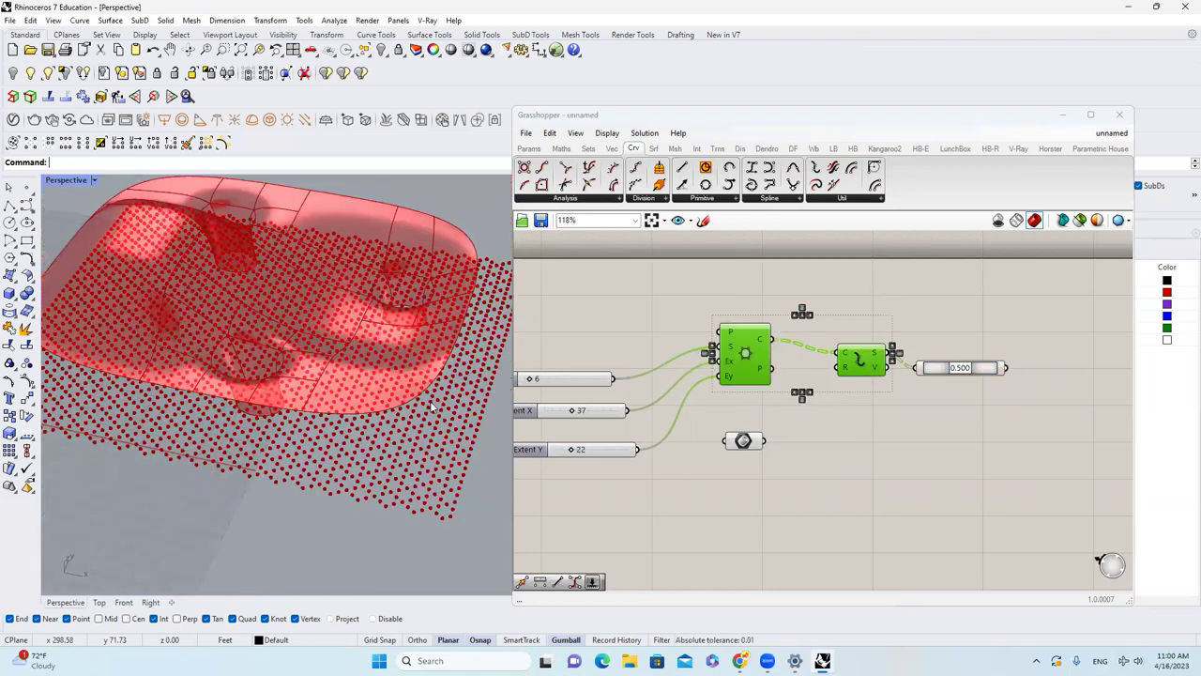
# Add a PolyLine component, connect the curve midpoints to its vertices input and make the polylines closed.
pyautogui.moveTo(925, 260); pyautogui.dragTo(754, 262, button='right')
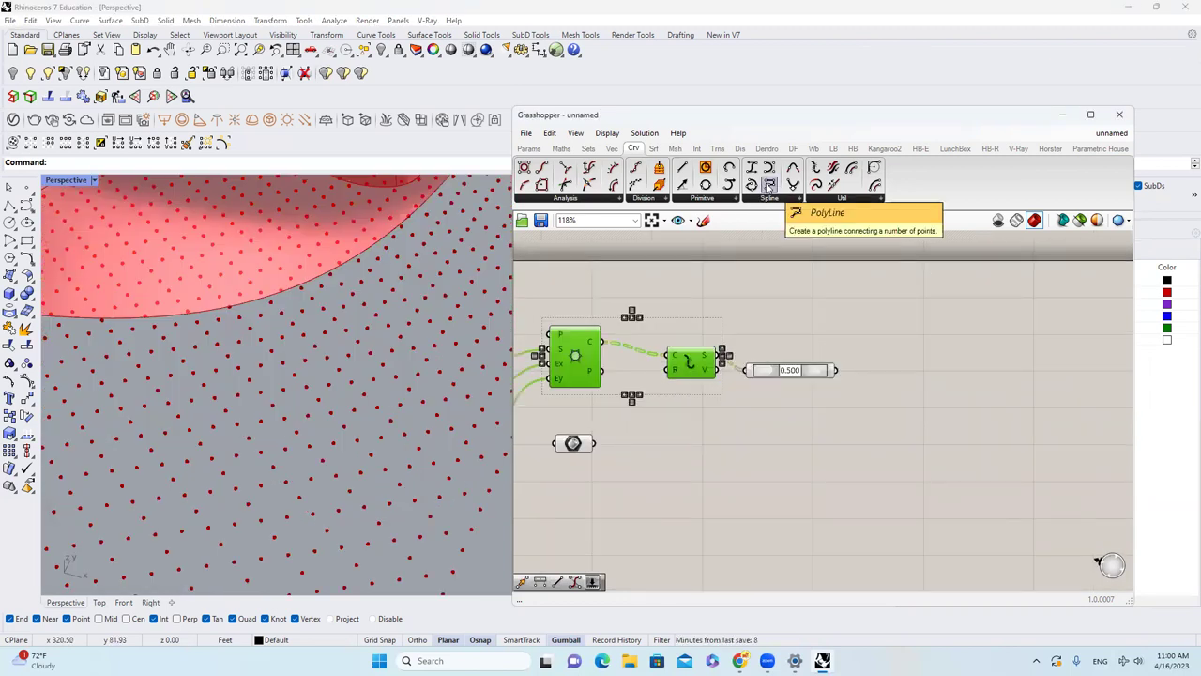
pyautogui.click(767, 186)
pyautogui.click(767, 186)
pyautogui.click(907, 370)
pyautogui.moveTo(838, 370); pyautogui.dragTo(886, 366)
pyautogui.rightClick(894, 377)
pyautogui.moveTo(983, 504)
pyautogui.click(1061, 517)
pyautogui.scroll(-5, 412, 394)
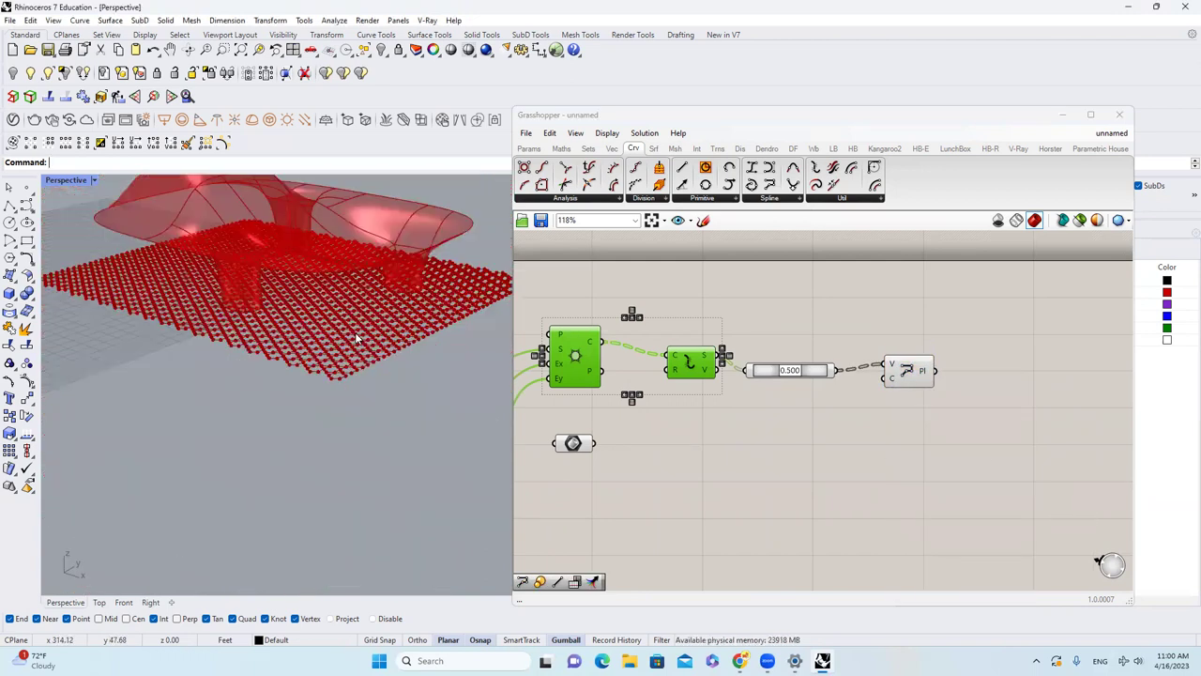
pyautogui.scroll(6, 394, 364)
pyautogui.scroll(-5, 463, 410)
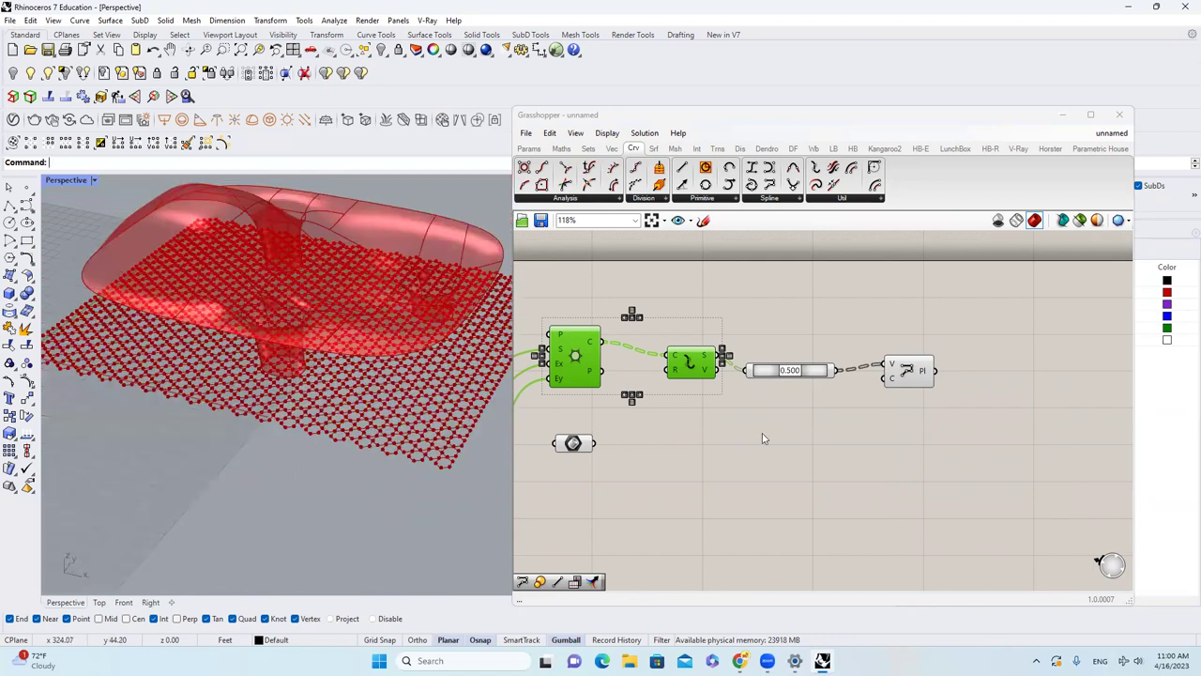
# Add a curve Project component and connect the polylines as its curves and the referenced shell as its Brep.
pyautogui.moveTo(575, 443); pyautogui.dragTo(907, 424)
pyautogui.doubleClick(1010, 388)
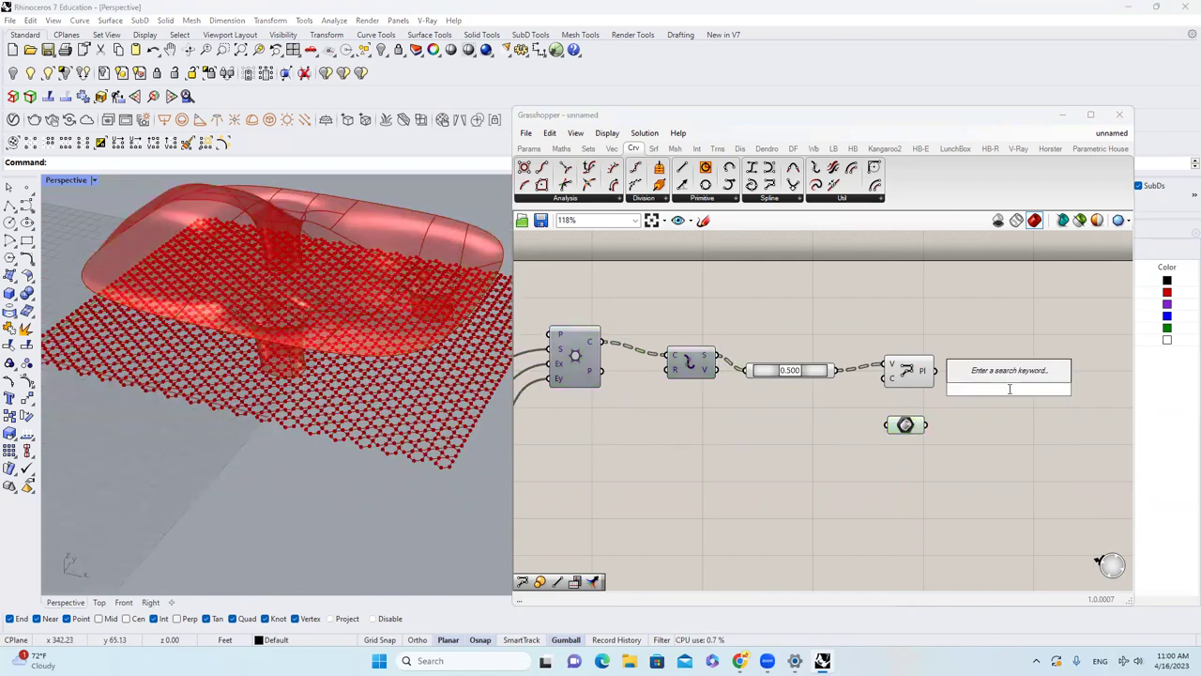
pyautogui.write('pr')
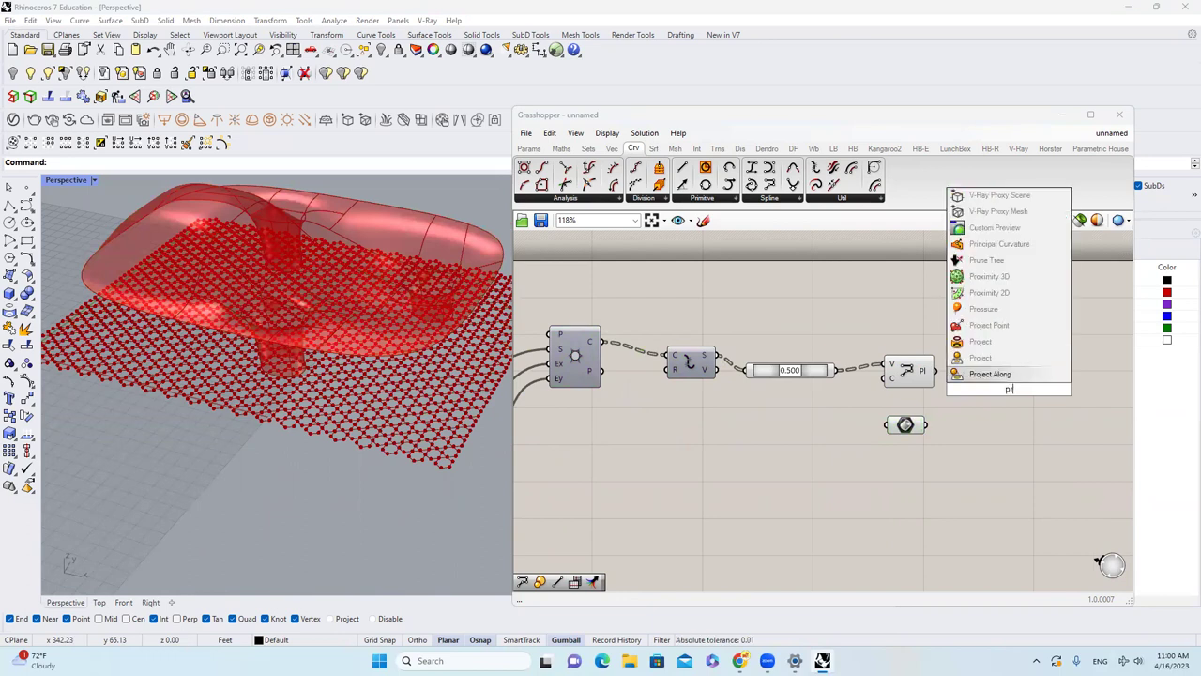
pyautogui.click(1002, 343)
pyautogui.moveTo(926, 372); pyautogui.dragTo(1018, 367)
pyautogui.hotkey('ctrl', 'v')
pyautogui.moveTo(926, 424); pyautogui.dragTo(1018, 381)
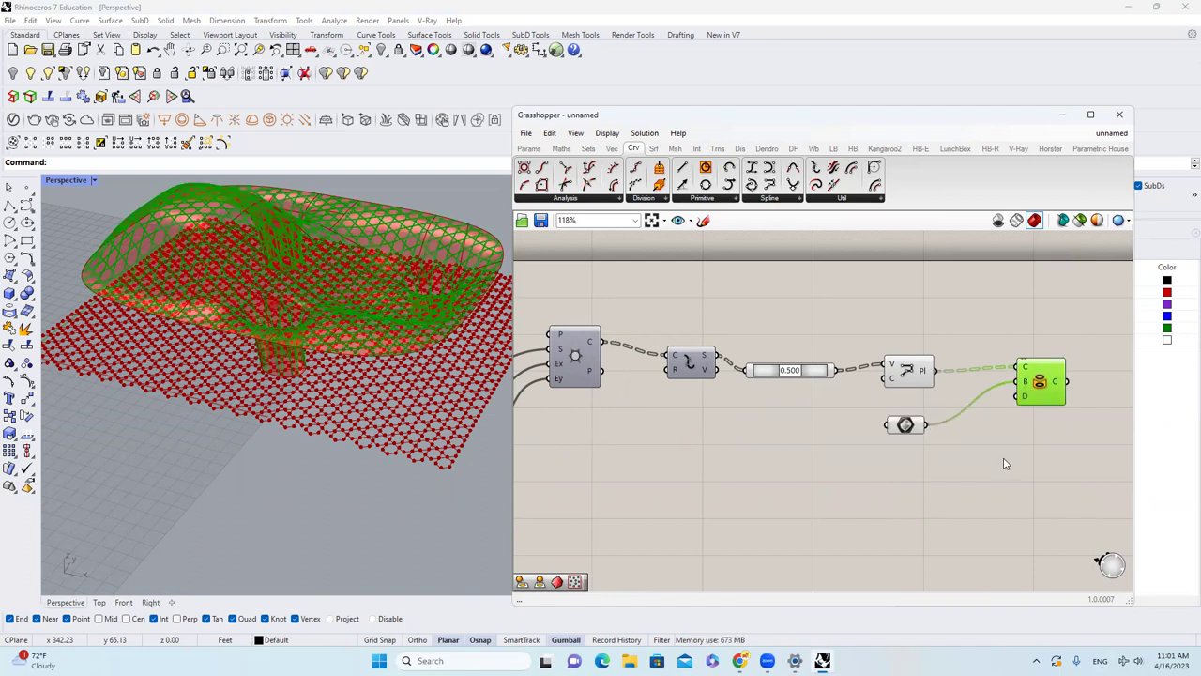
# Turn off the preview of all components feeding Project so only the projected curves remain in the viewport.
pyautogui.scroll(-3, 998, 459)
pyautogui.scroll(-2, 929, 455)
pyautogui.moveTo(968, 520); pyautogui.dragTo(624, 335)
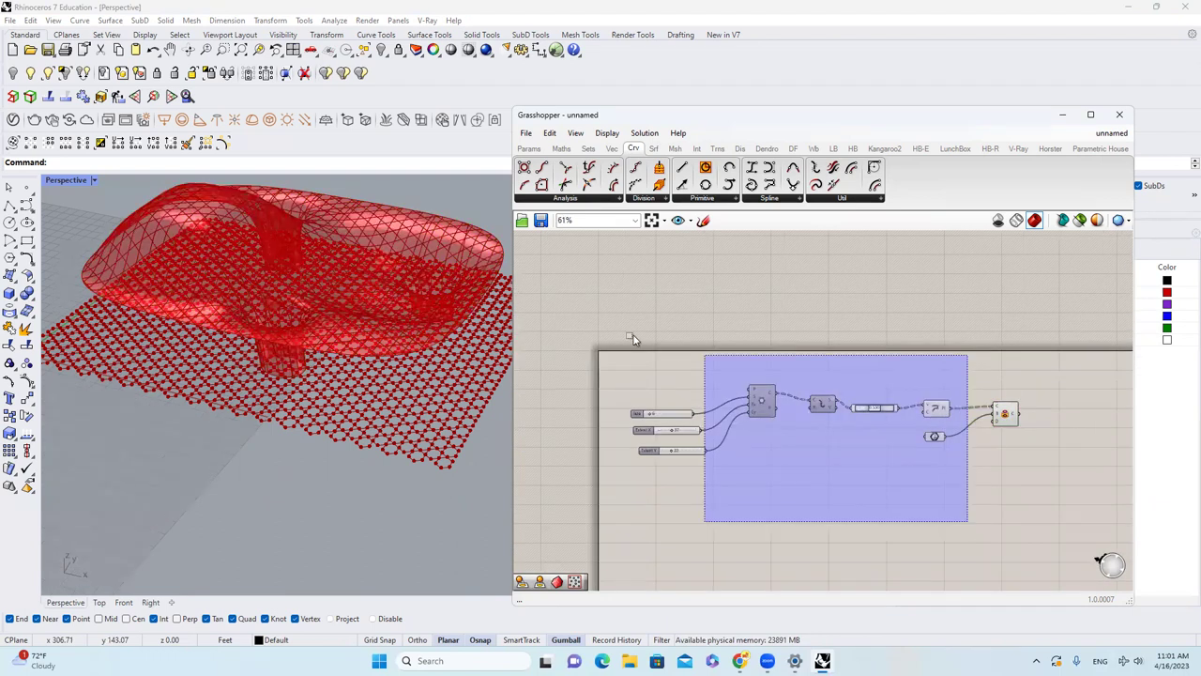
pyautogui.hotkey('ctrl', 'q')
pyautogui.moveTo(421, 325); pyautogui.dragTo(251, 252, button='right')
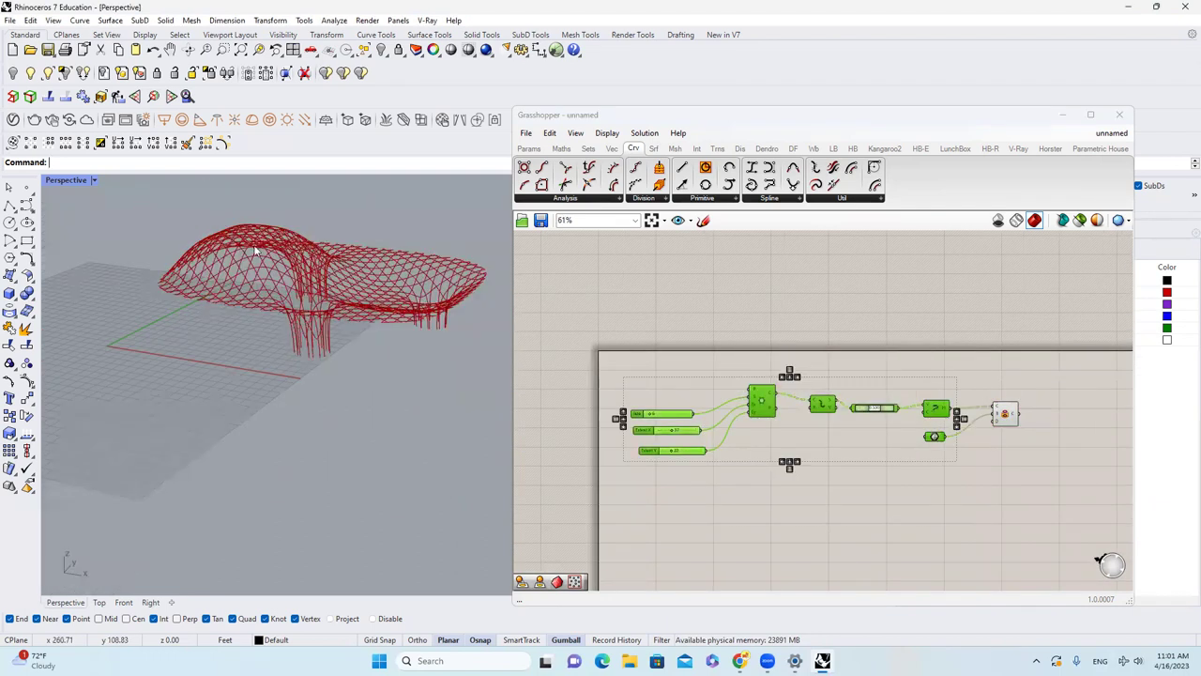
pyautogui.scroll(3, 301, 287)
pyautogui.moveTo(301, 287); pyautogui.dragTo(288, 323, button='right')
pyautogui.moveTo(261, 394); pyautogui.dragTo(425, 361, button='right')
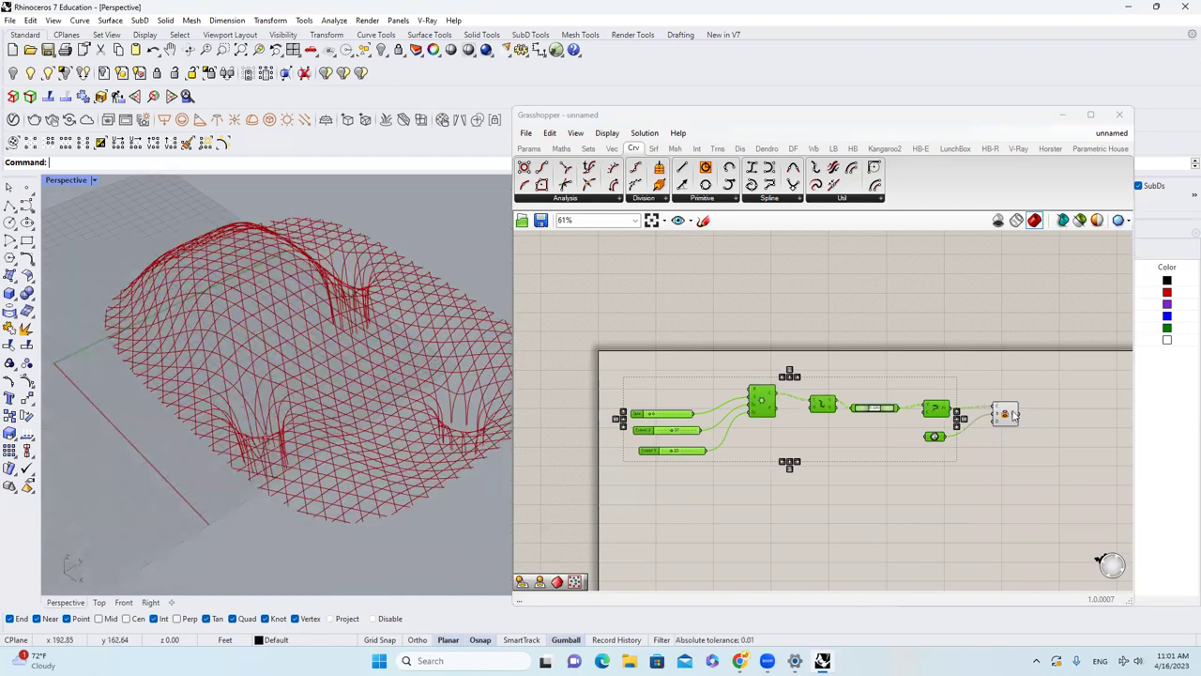
pyautogui.scroll(3, 1014, 416)
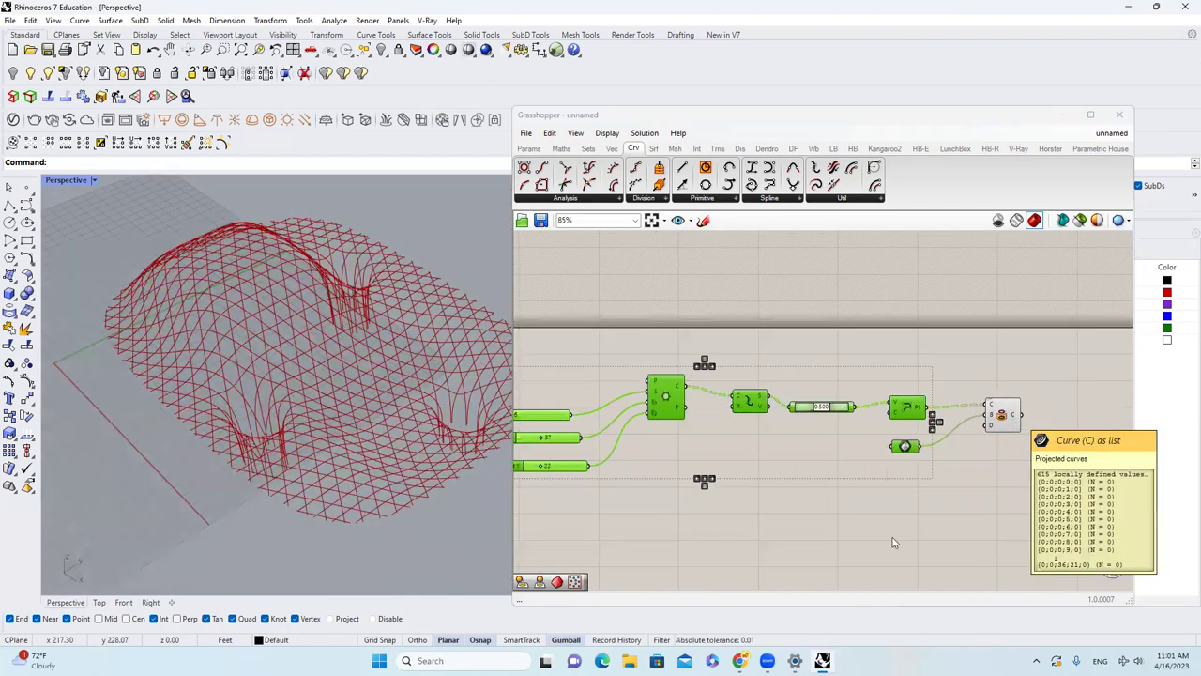
# Switch to Chrome's Centre Pompidou-Metz image results and compare the roof lattice in the photos with the projected curve pattern in Rhino's Perspective view.
pyautogui.moveTo(740, 661)
pyautogui.click(771, 561)
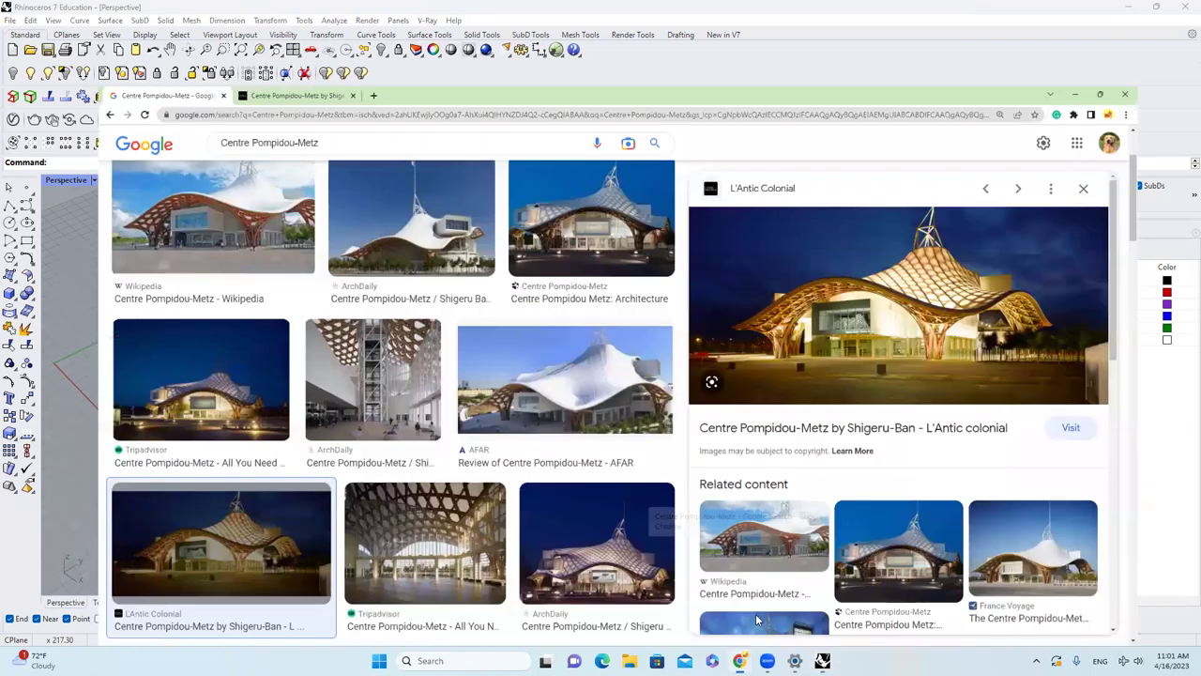
pyautogui.press('super+Up')
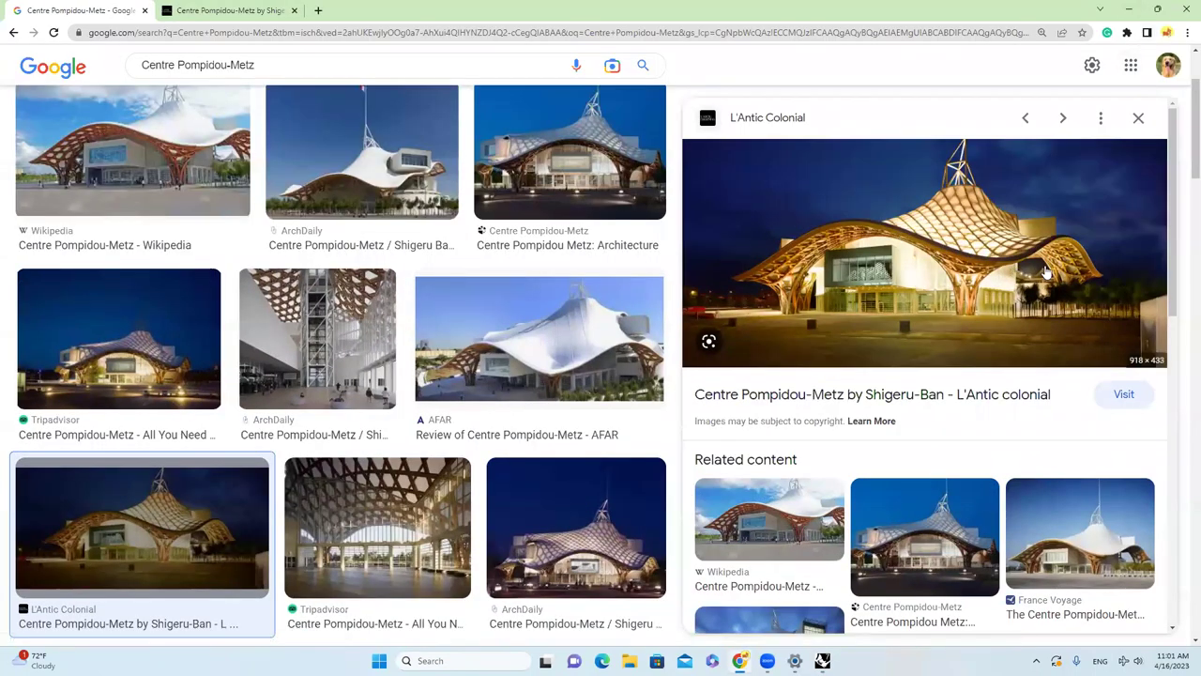
pyautogui.scroll(2, 380, 262)
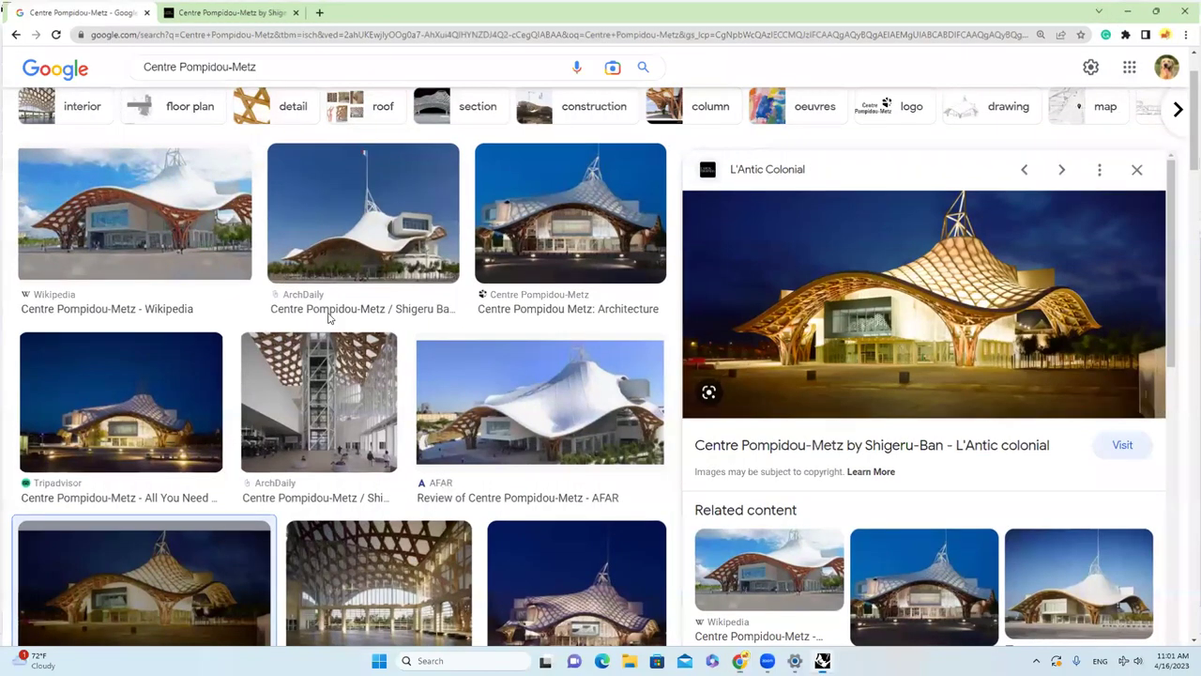
pyautogui.hotkey('alt', 'Tab')
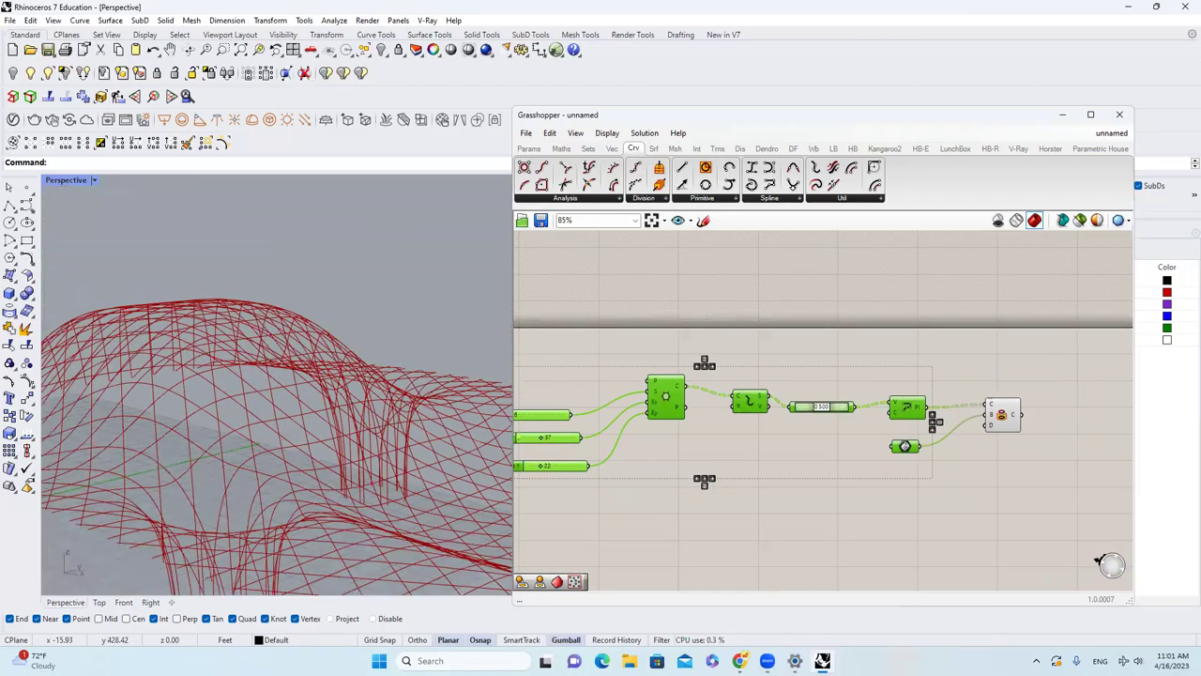
pyautogui.moveTo(310, 376); pyautogui.dragTo(573, 483, button='right')
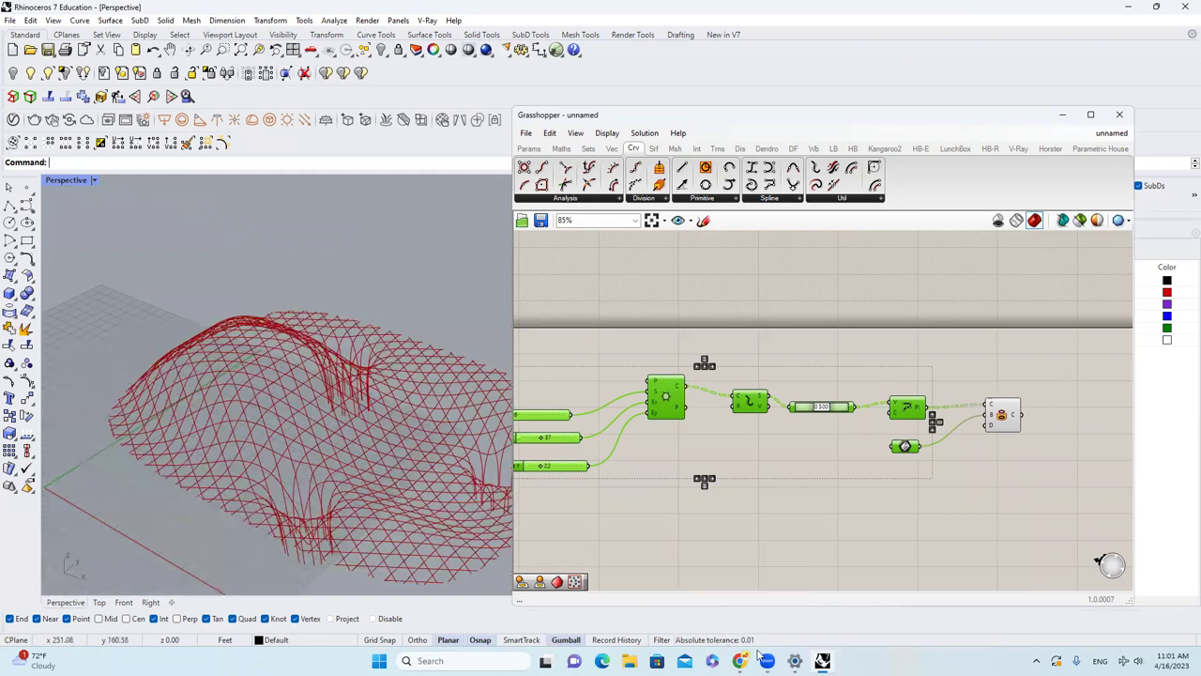
pyautogui.hotkey('alt', 'Tab')
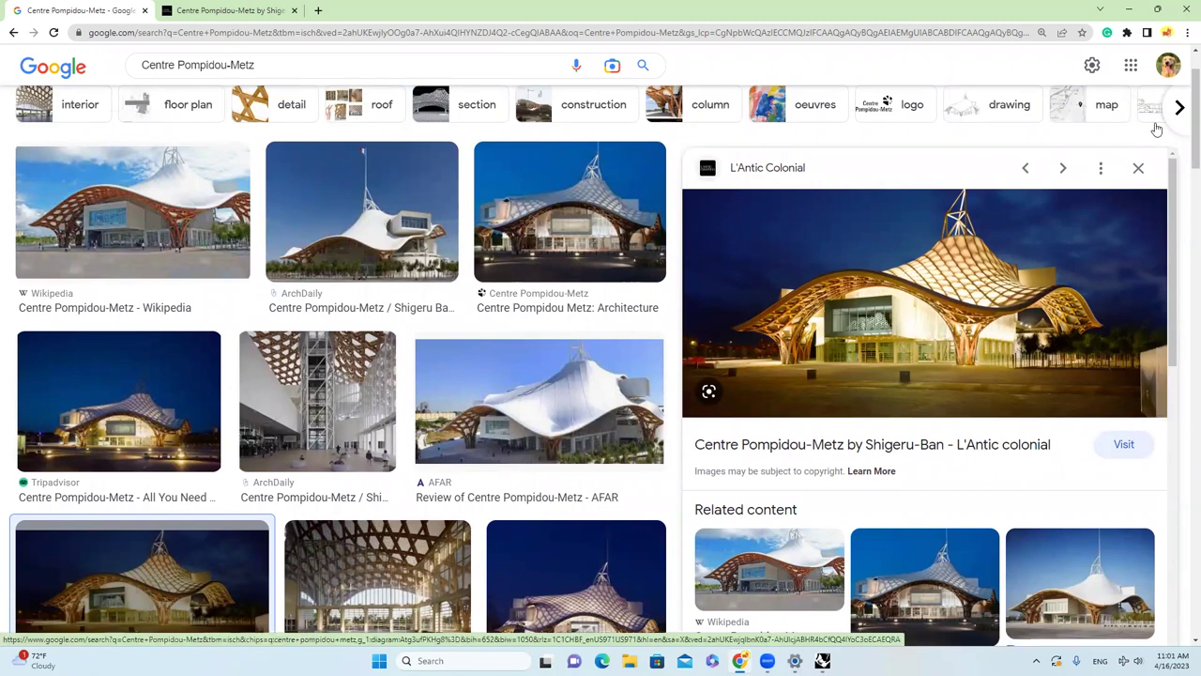
pyautogui.click(1130, 11)
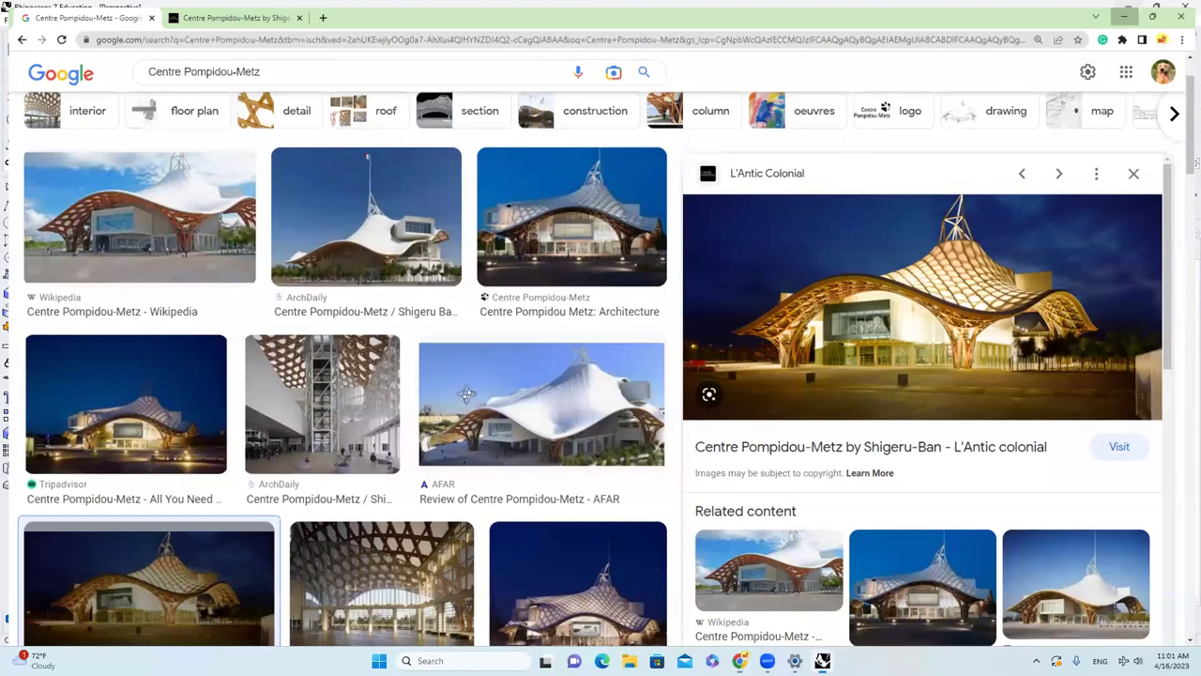
pyautogui.hotkey('alt', 'Tab')
pyautogui.moveTo(364, 434); pyautogui.dragTo(448, 396, button='right')
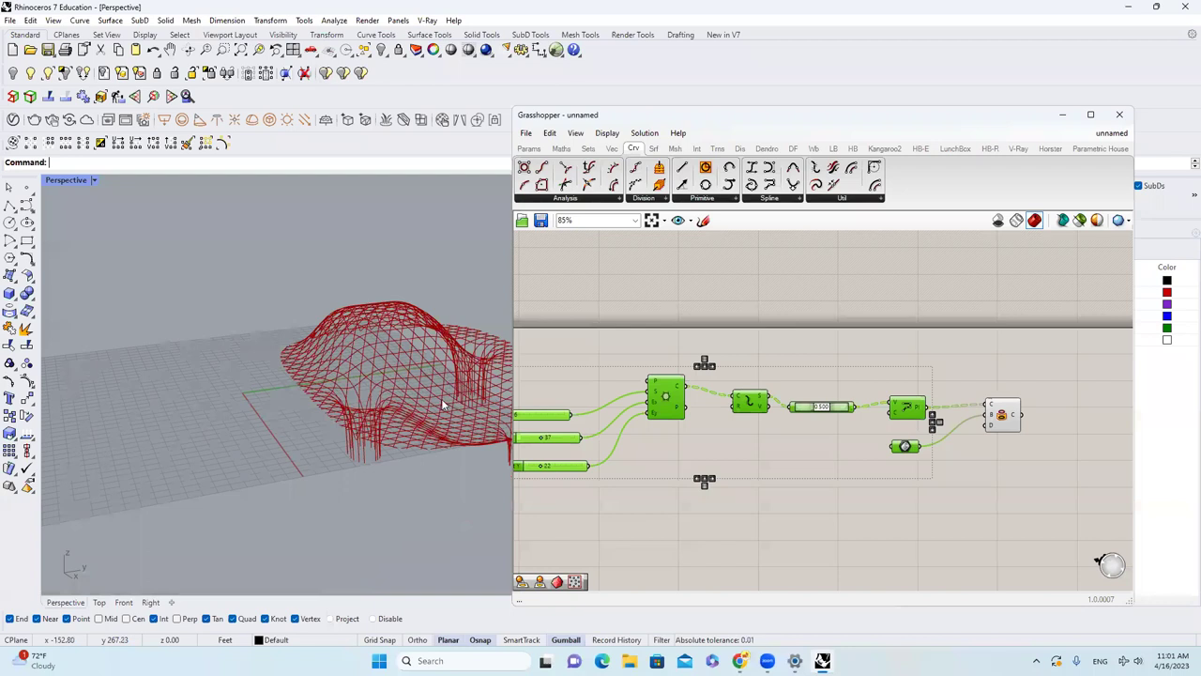
pyautogui.scroll(3, 441, 398)
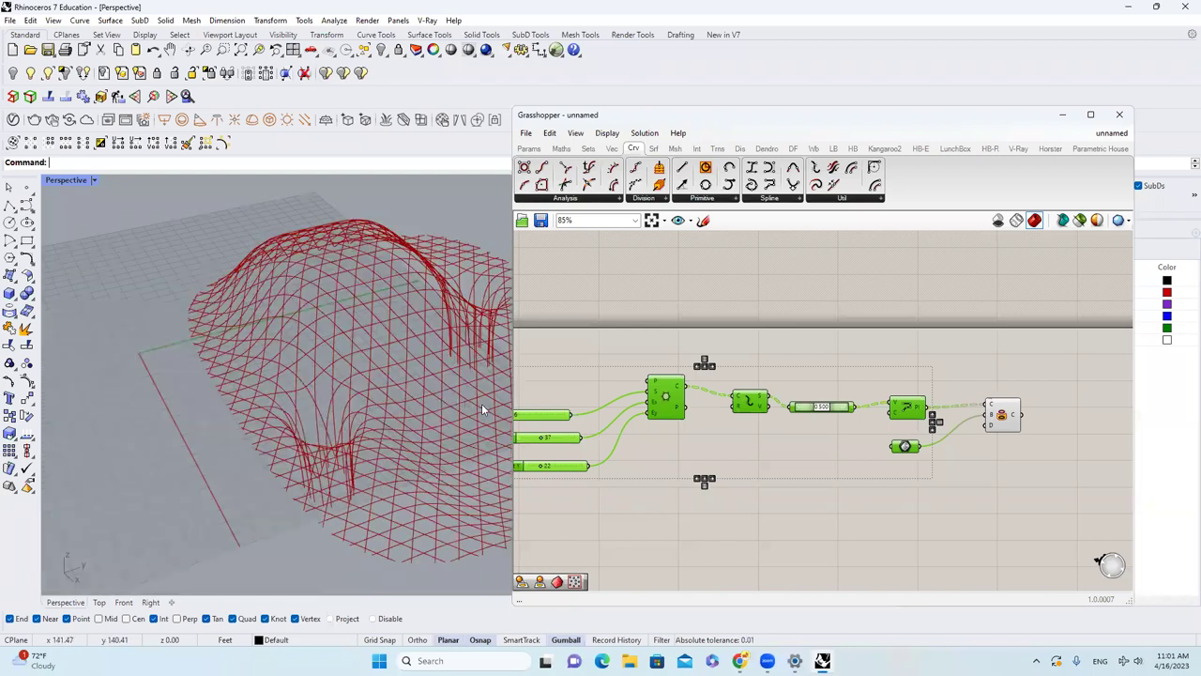